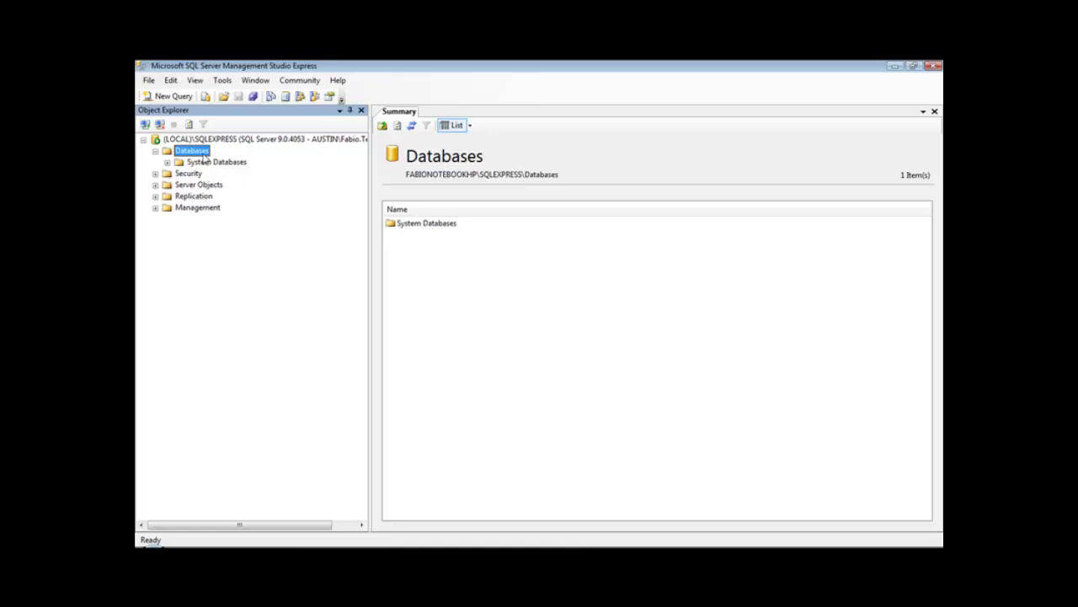
# - Create a new database named DBTrend on the SQLEXPRESS server and select it in Object Explorer
pyautogui.rightClick(203, 155)
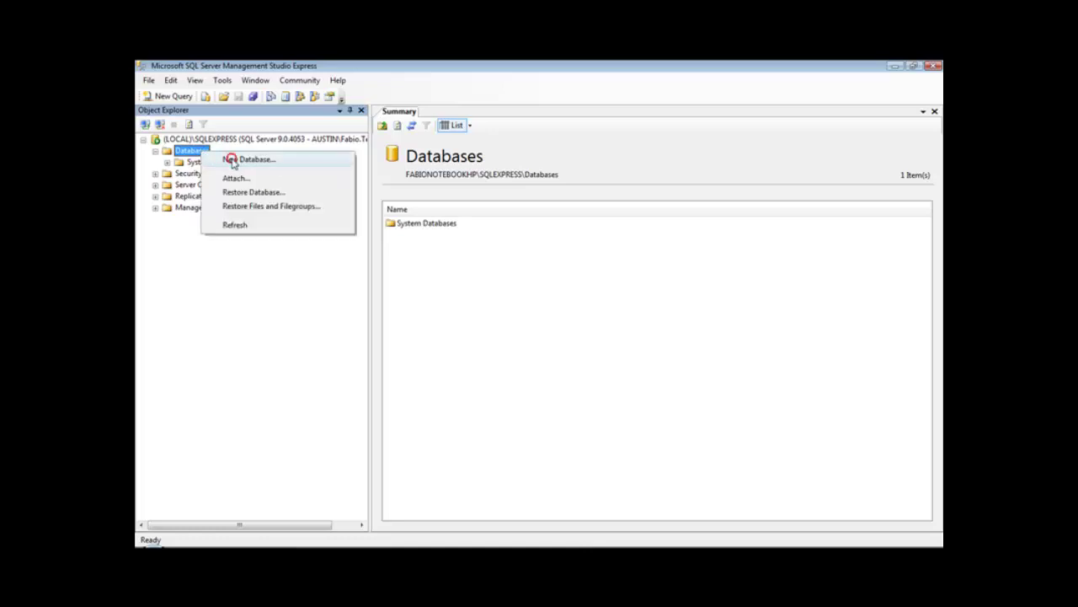
pyautogui.click(235, 160)
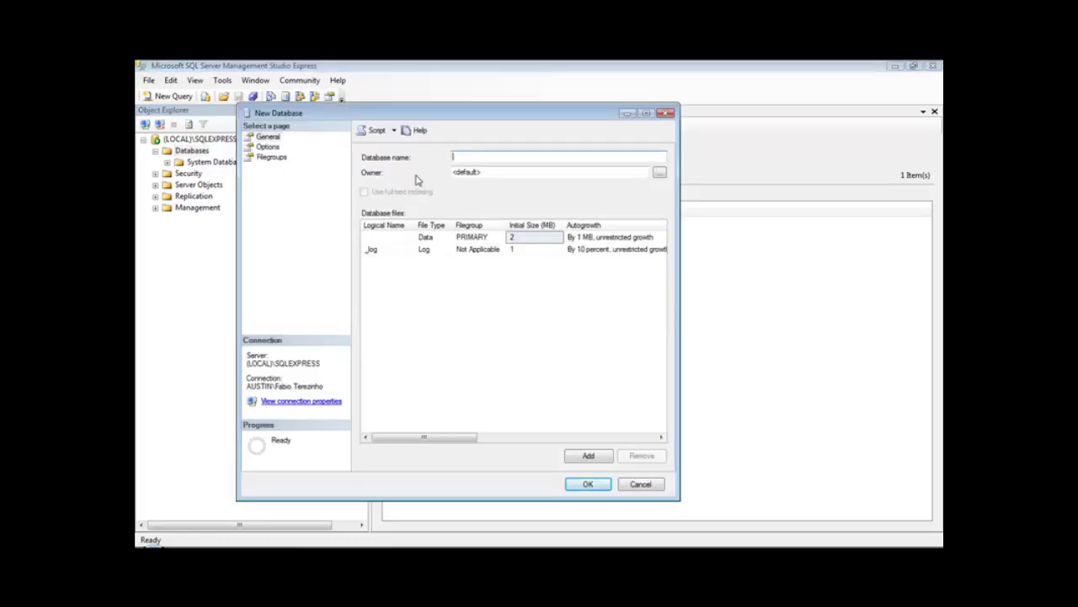
pyautogui.write('DBTrend')
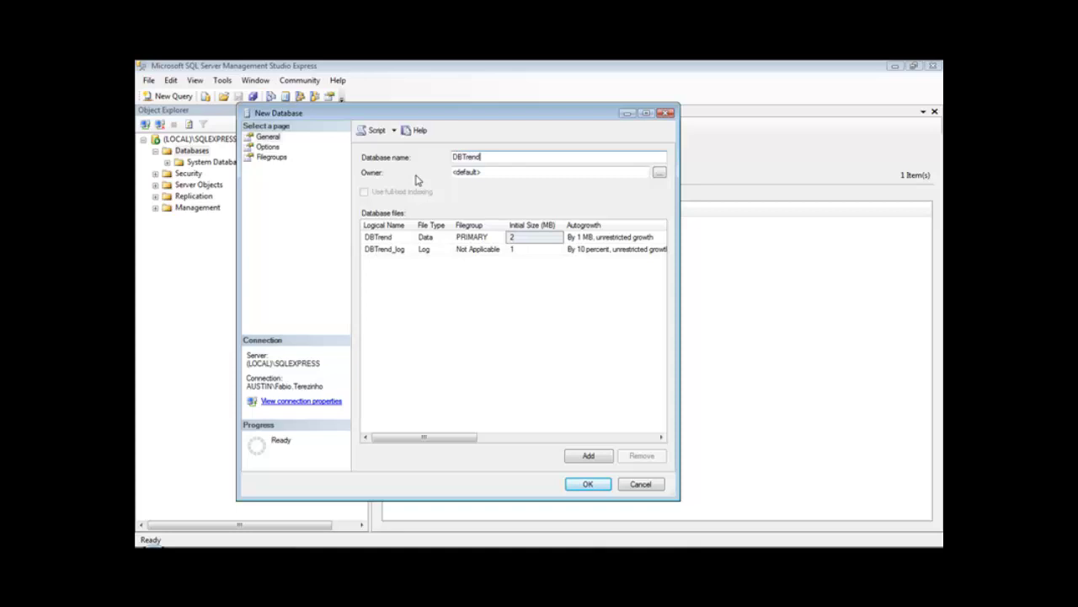
pyautogui.click(590, 485)
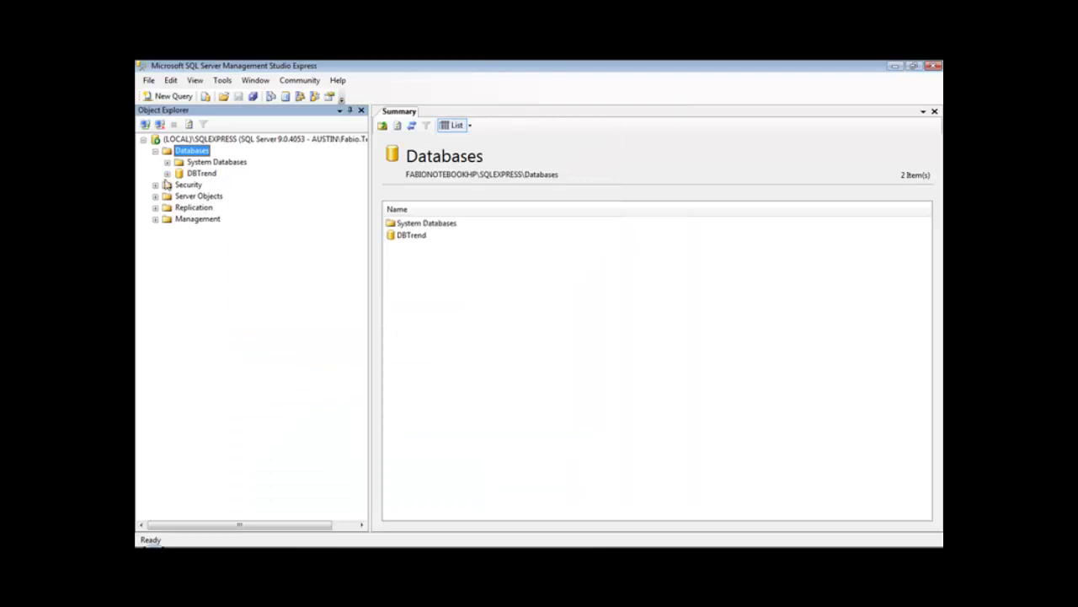
pyautogui.click(194, 174)
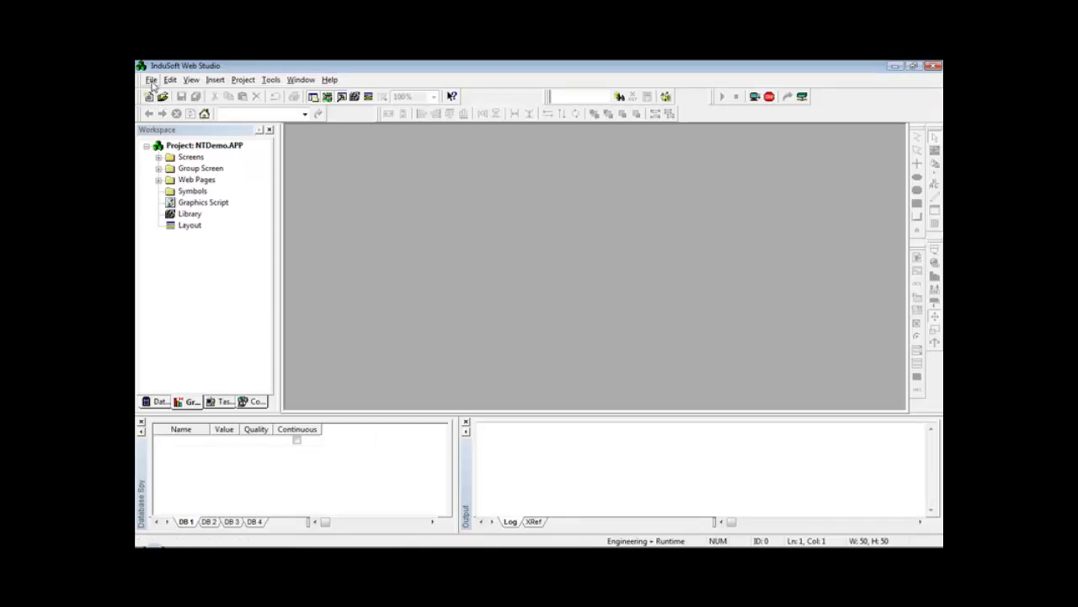
# - Create a new project named DBTrend from the Empty Application template
pyautogui.click(151, 81)
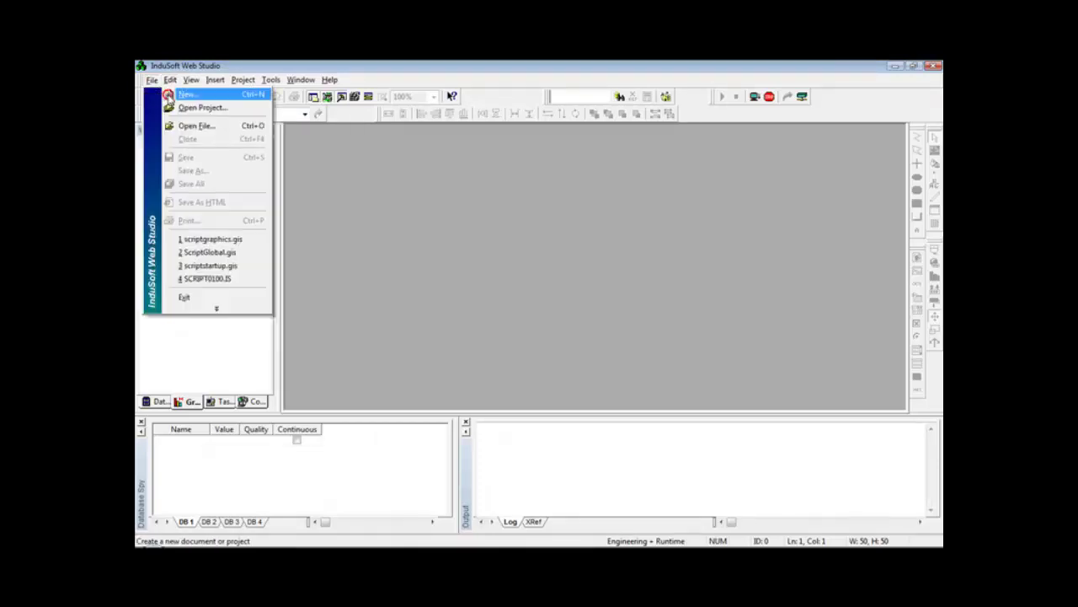
pyautogui.click(187, 94)
pyautogui.click(452, 201)
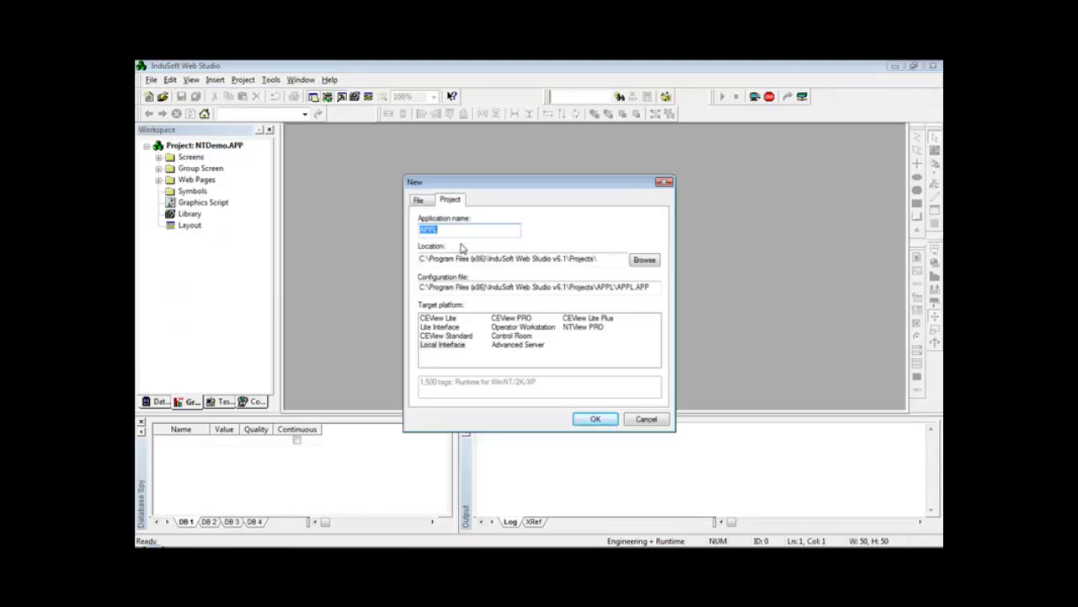
pyautogui.write('DBTrend')
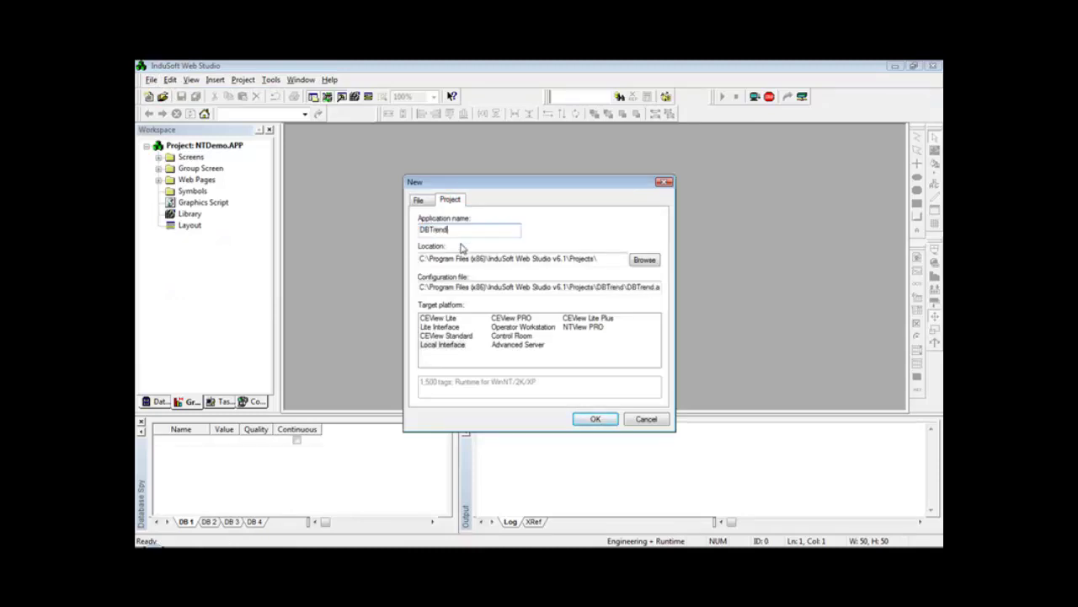
pyautogui.click(587, 419)
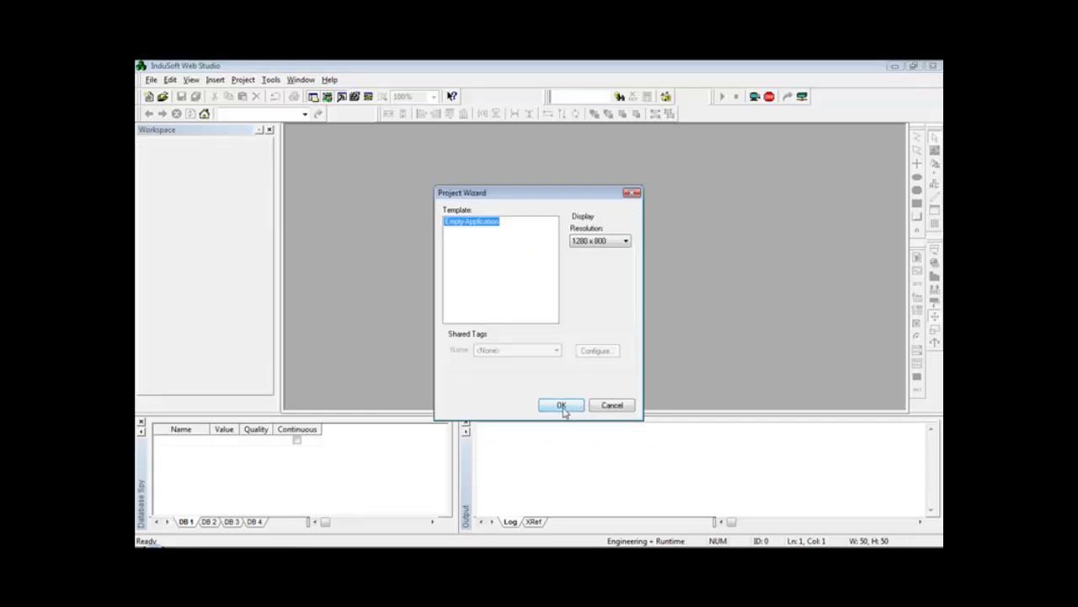
pyautogui.click(562, 406)
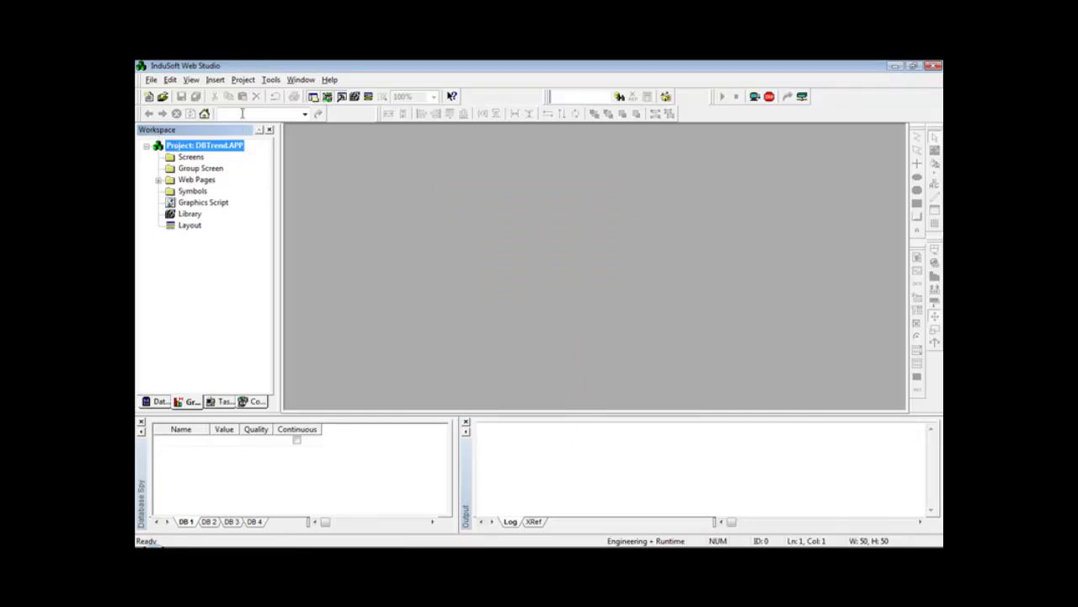
# - Open the default database configuration in Project Settings and launch the connection-string builder
pyautogui.click(243, 81)
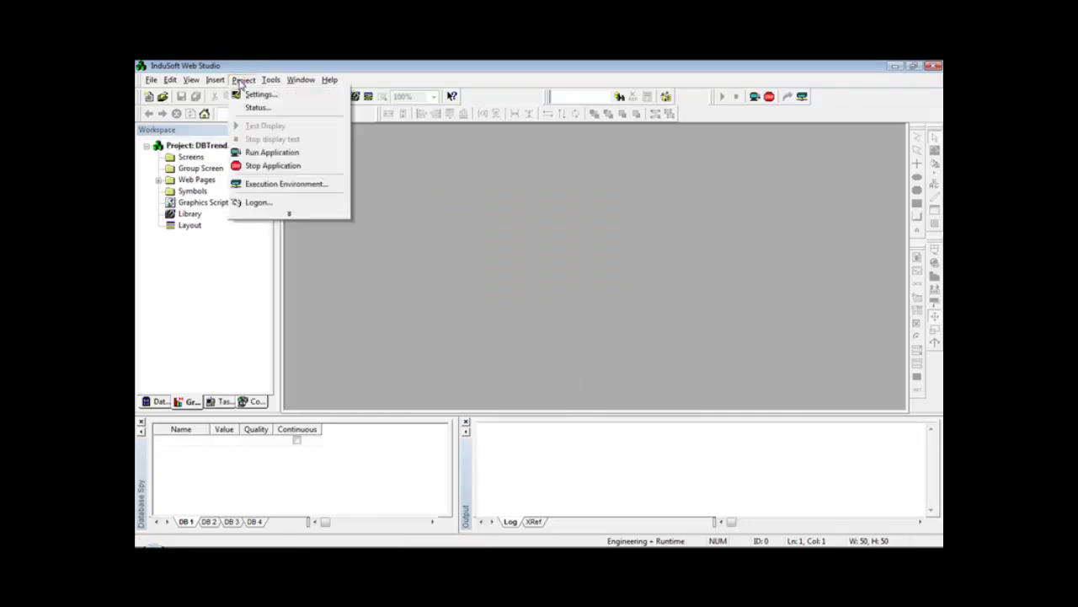
pyautogui.click(252, 95)
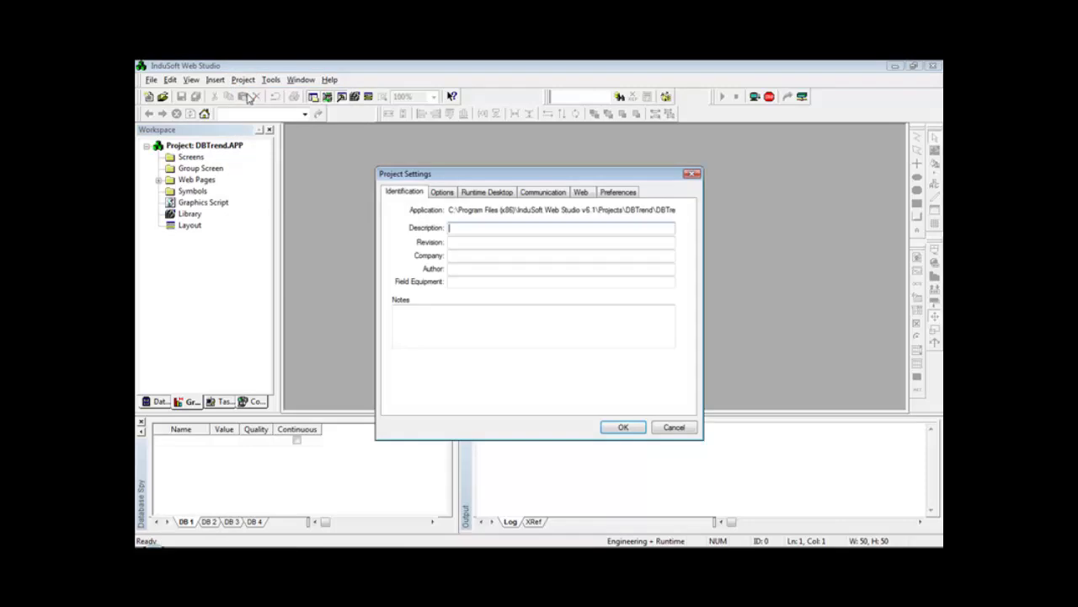
pyautogui.click(440, 196)
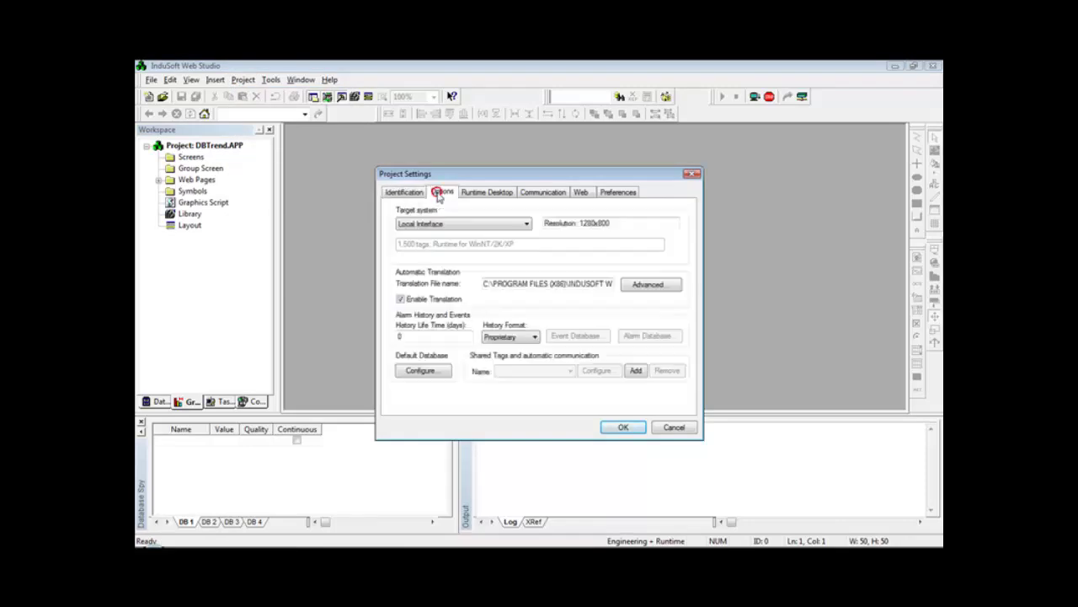
pyautogui.click(444, 373)
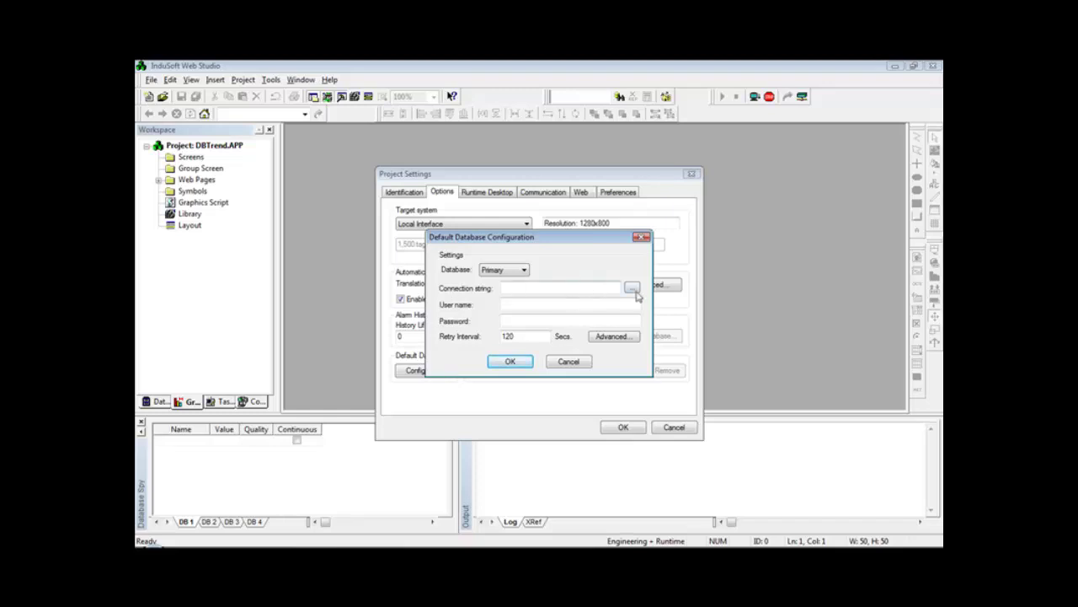
pyautogui.click(526, 283)
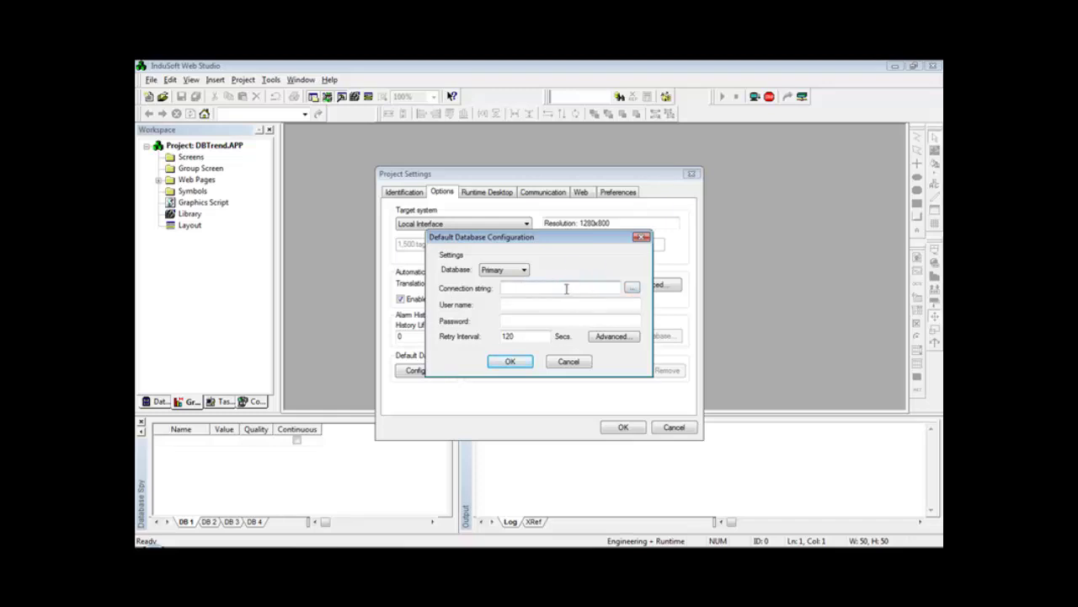
pyautogui.click(632, 289)
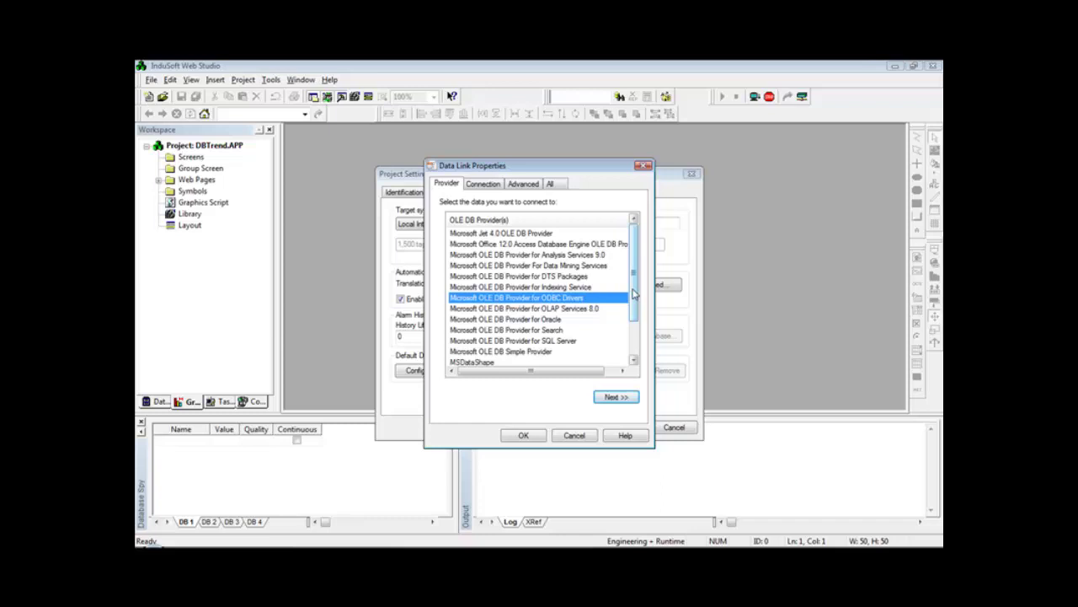
# - Choose OLE DB Provider for SQL Server, server (LOCAL)\SQLEXPRESS, Windows integrated security and database DBTrend
pyautogui.click(498, 340)
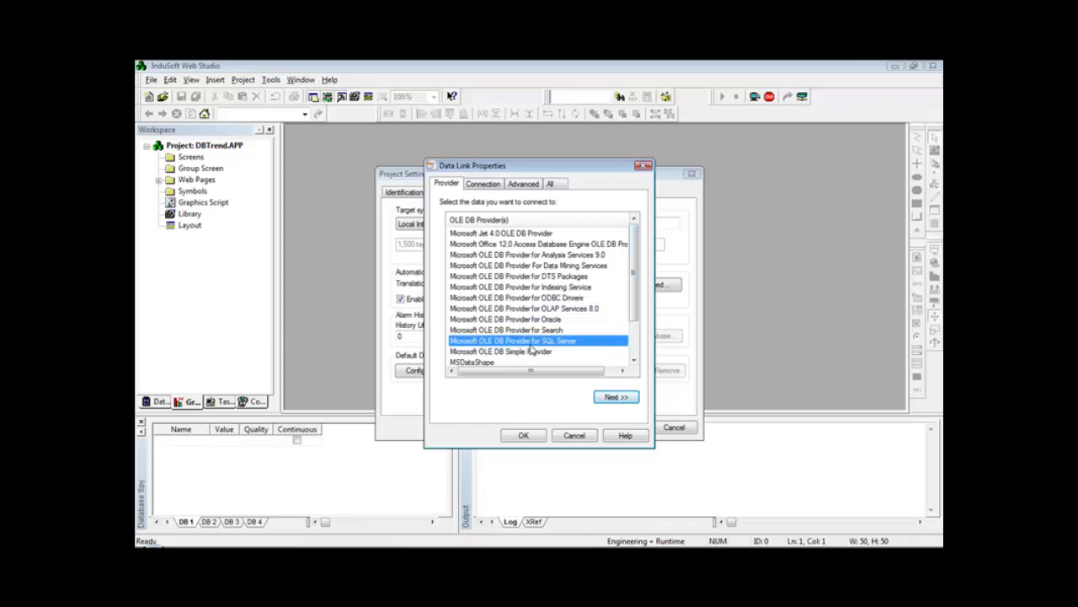
pyautogui.click(616, 397)
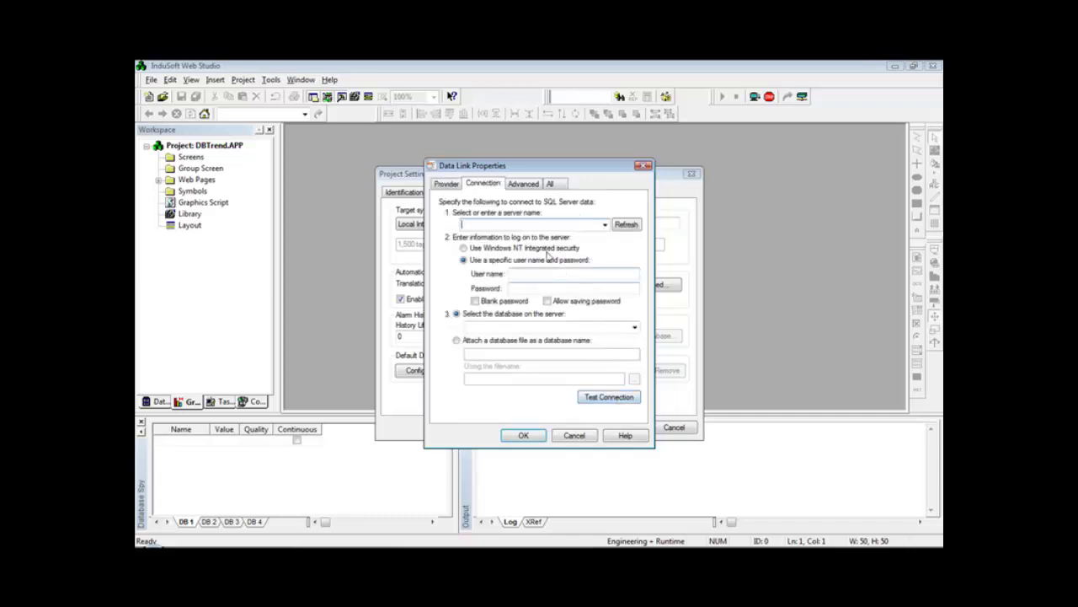
pyautogui.click(526, 226)
pyautogui.write('(LOCAL)')
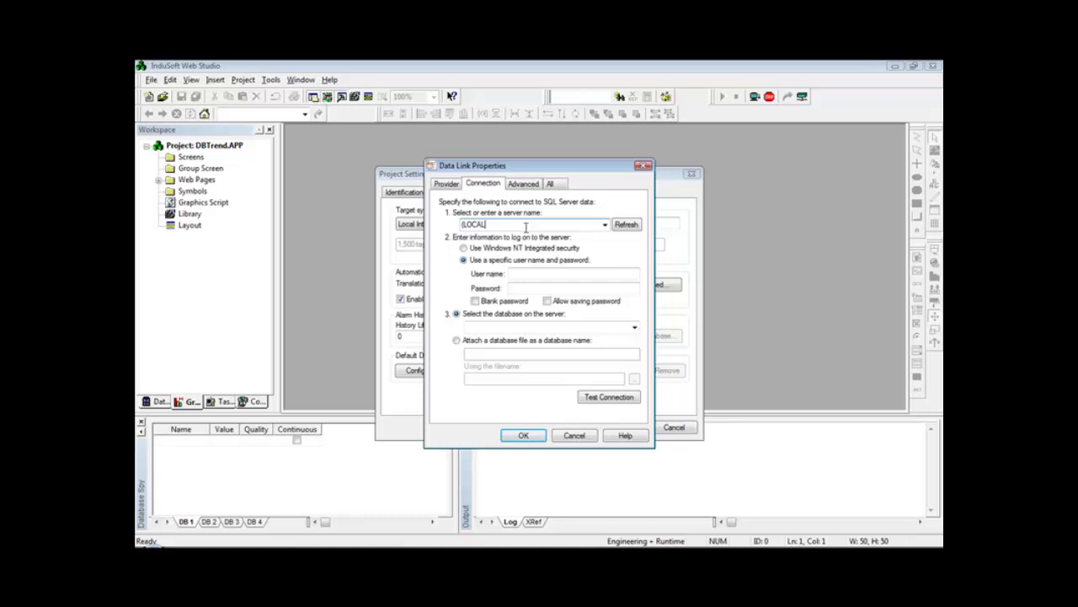
pyautogui.write('\\SQLEXPRESS')
pyautogui.click(463, 248)
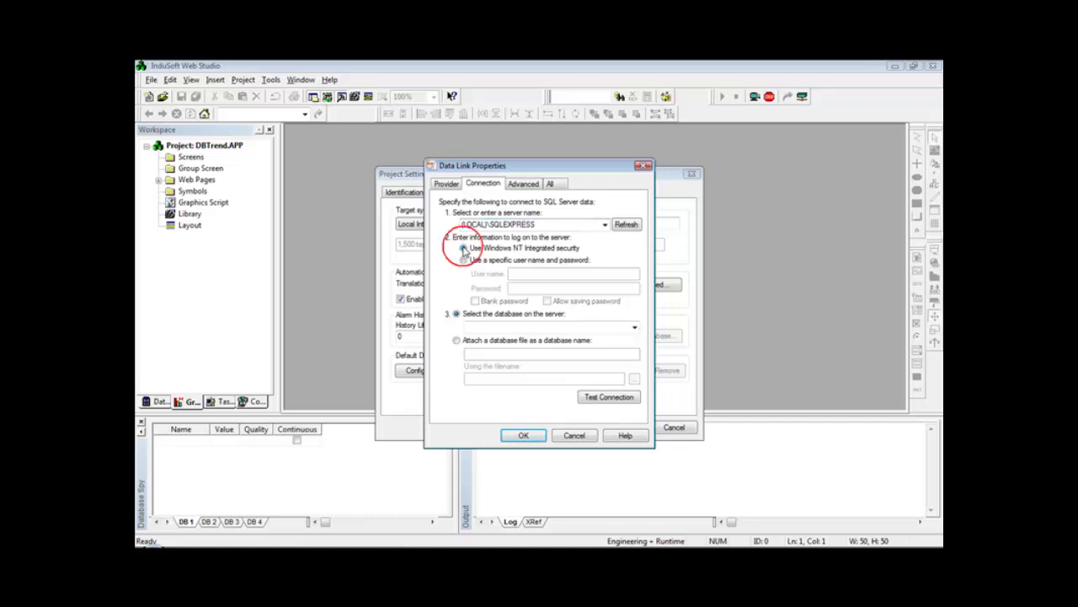
pyautogui.click(634, 328)
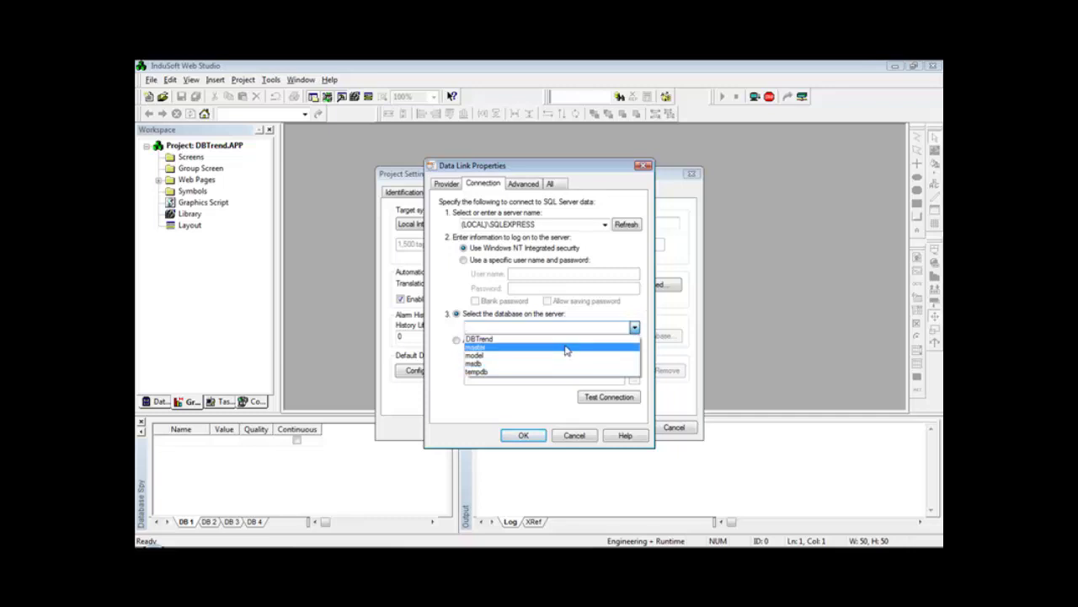
pyautogui.click(538, 340)
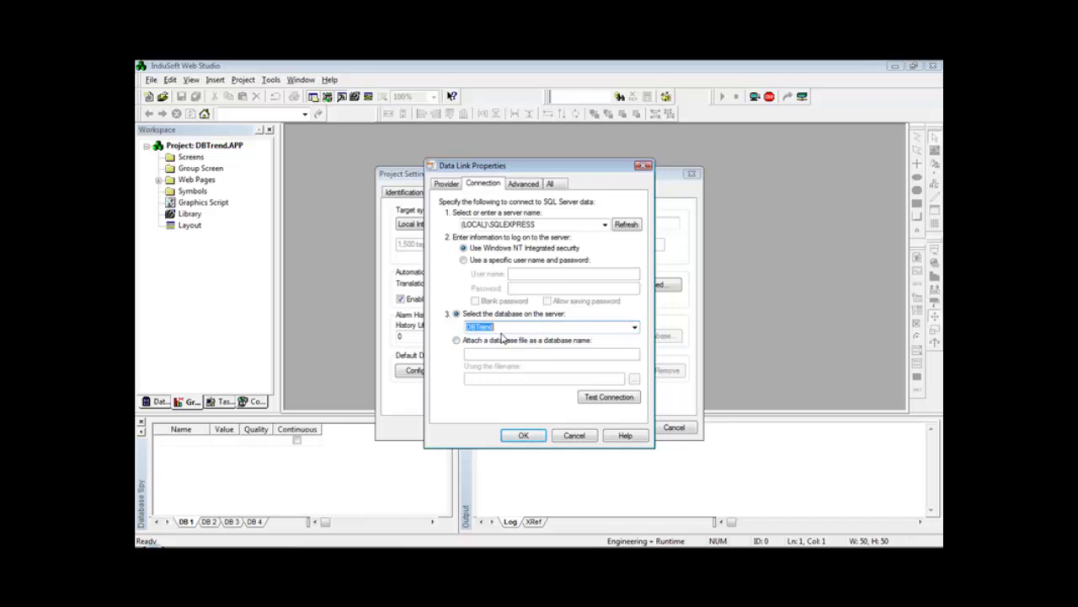
# - Test the DBTrend connection successfully and accept the data link, database configuration and project settings
pyautogui.click(608, 397)
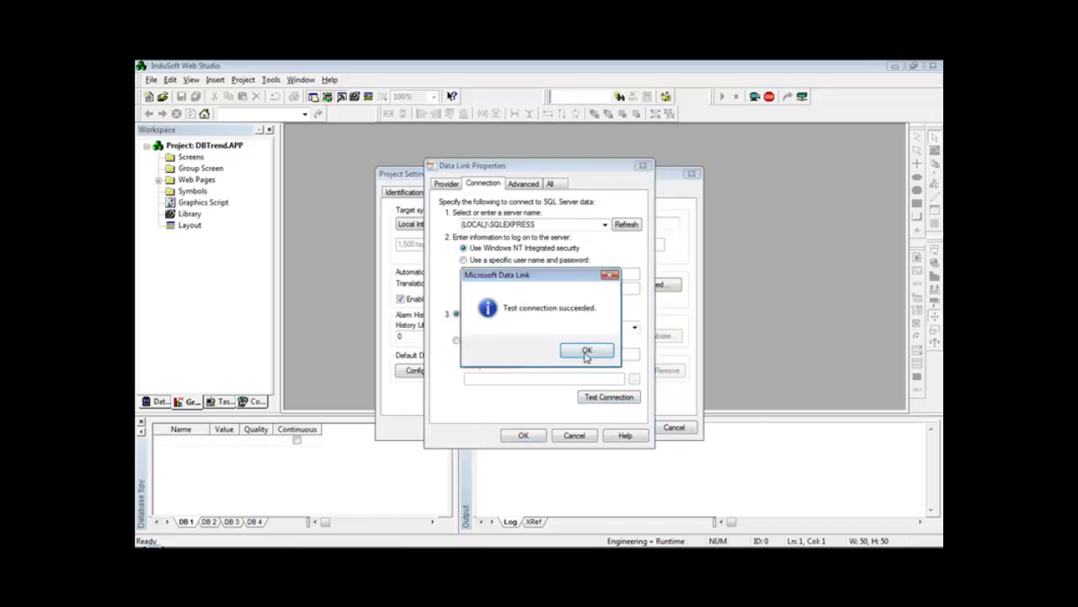
pyautogui.click(587, 352)
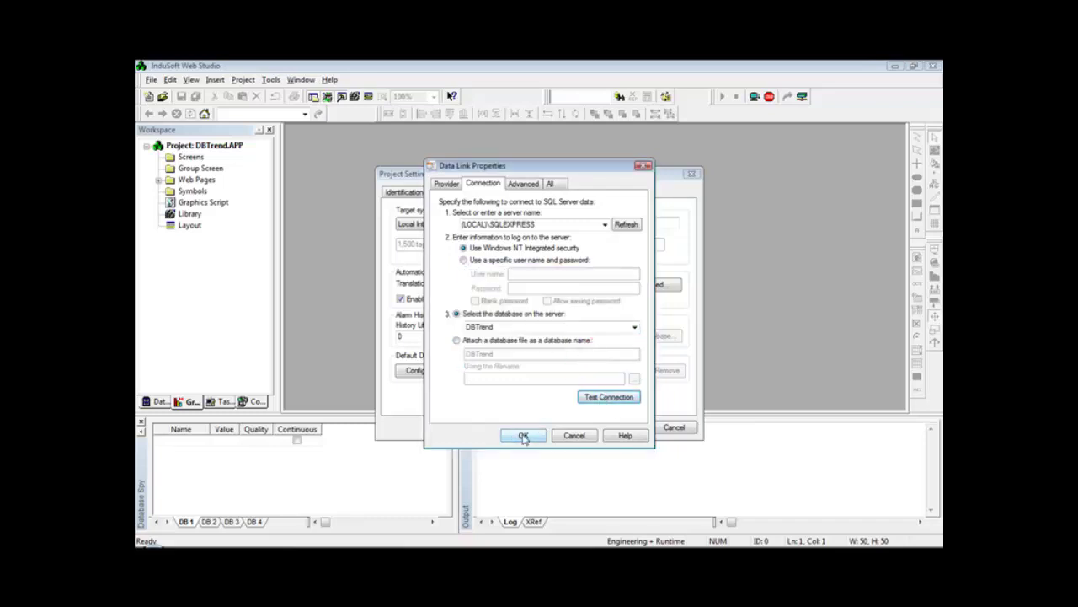
pyautogui.click(523, 436)
pyautogui.click(511, 362)
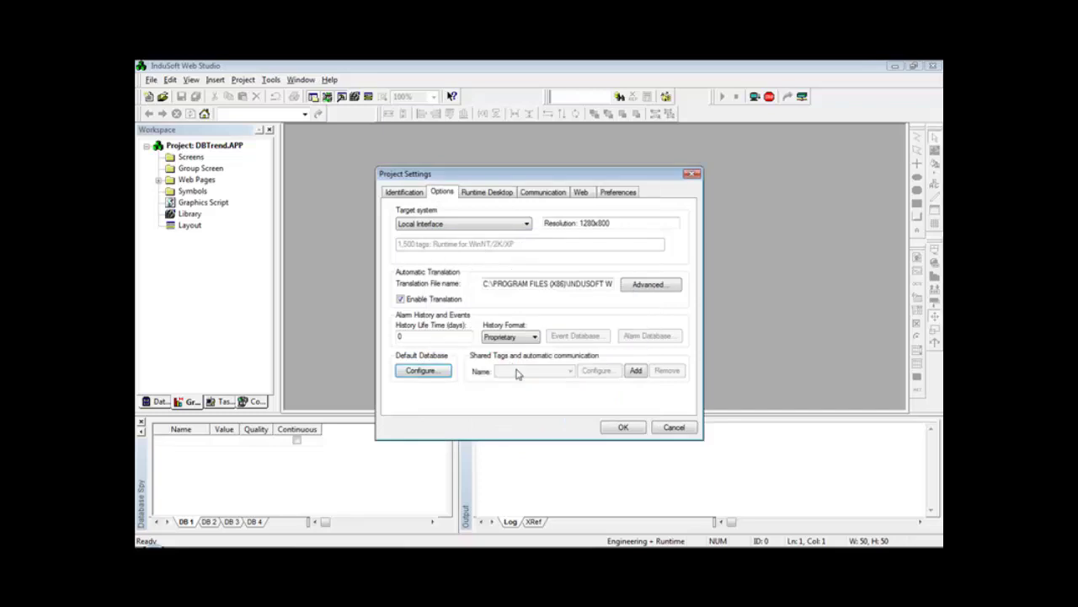
pyautogui.click(619, 427)
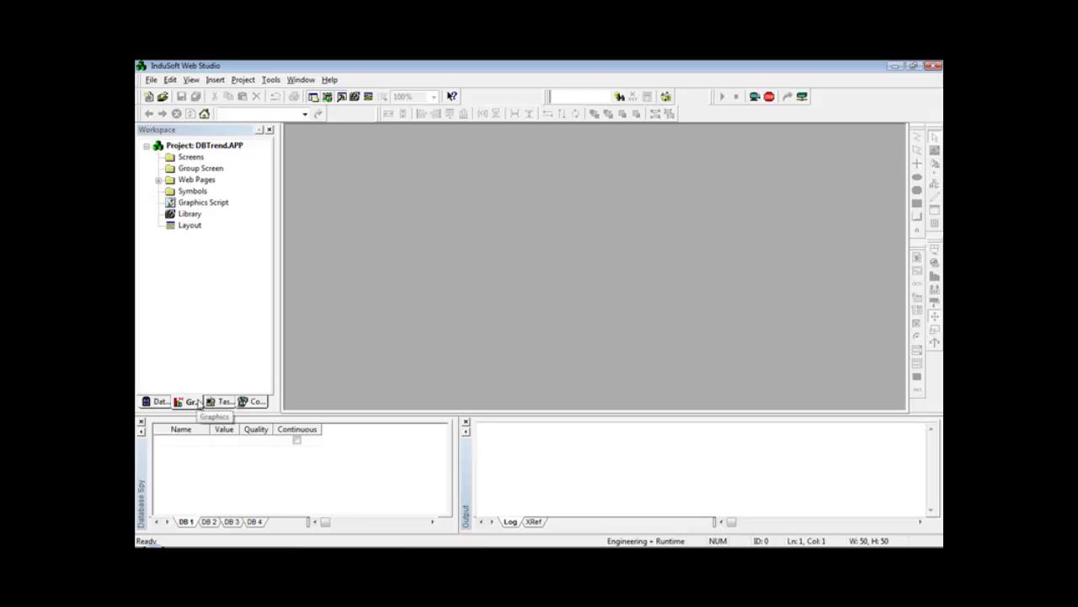
# - Insert a new trend worksheet logging TagA, TagB and TagC, creating each tag
pyautogui.click(221, 403)
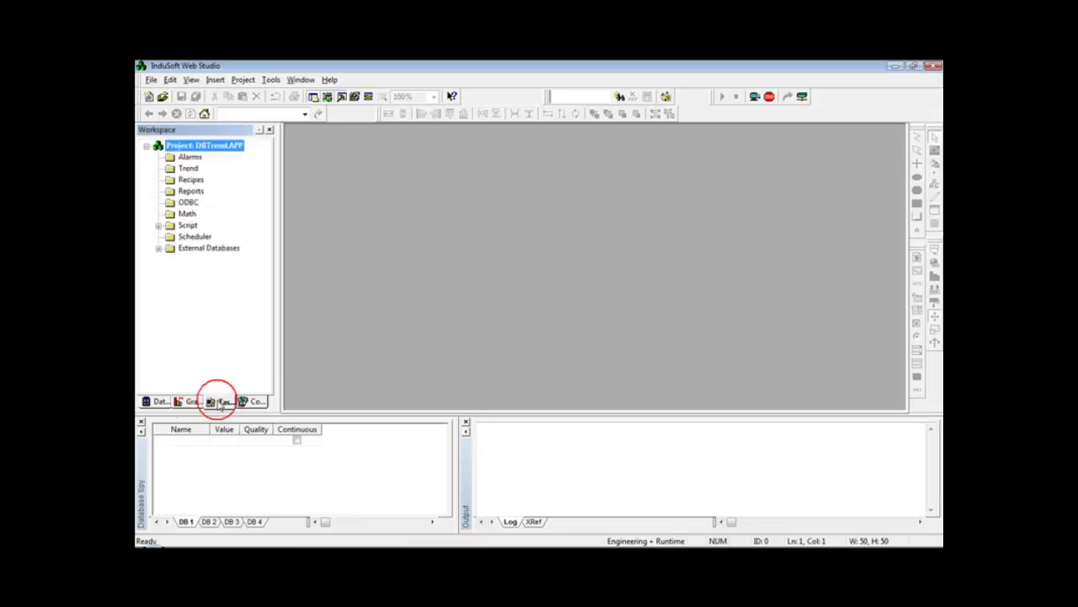
pyautogui.rightClick(180, 169)
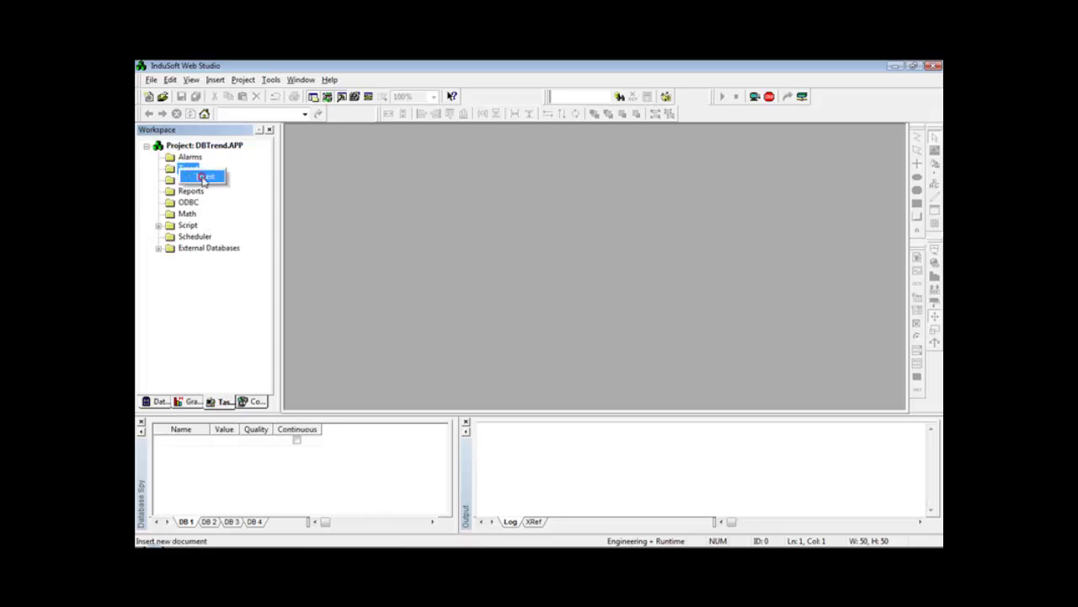
pyautogui.click(203, 176)
pyautogui.click(339, 258)
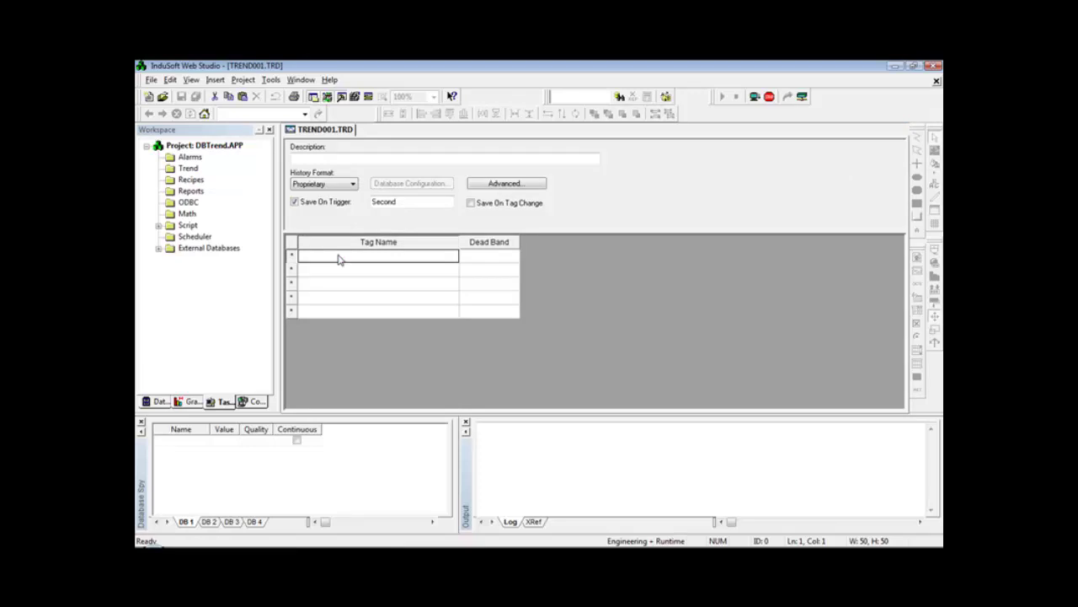
pyautogui.write('TagA')
pyautogui.press('Return')
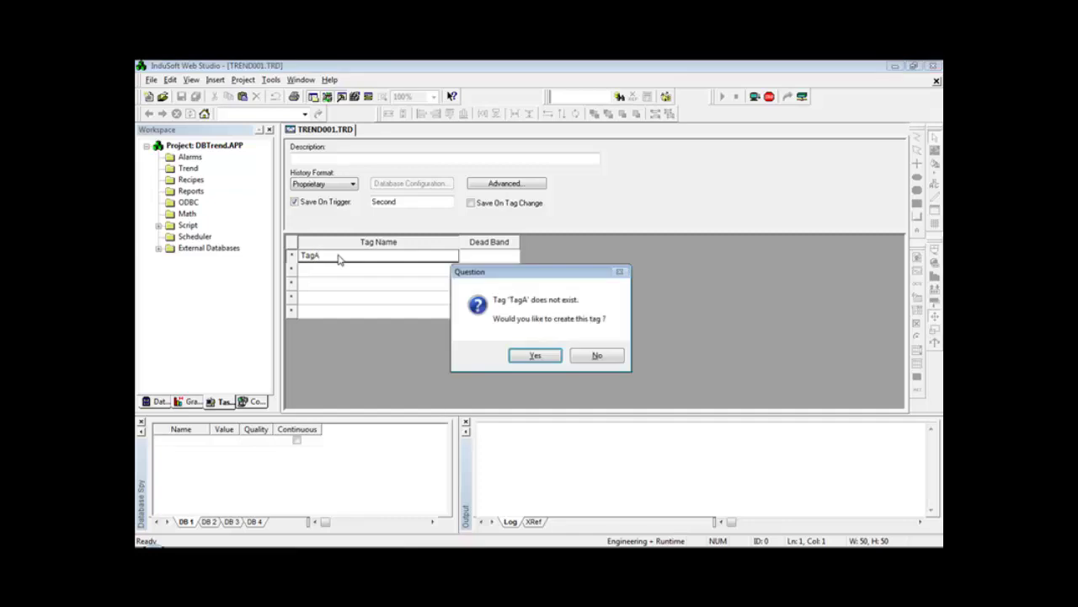
pyautogui.press('Return')
pyautogui.press('Return')
pyautogui.write('T')
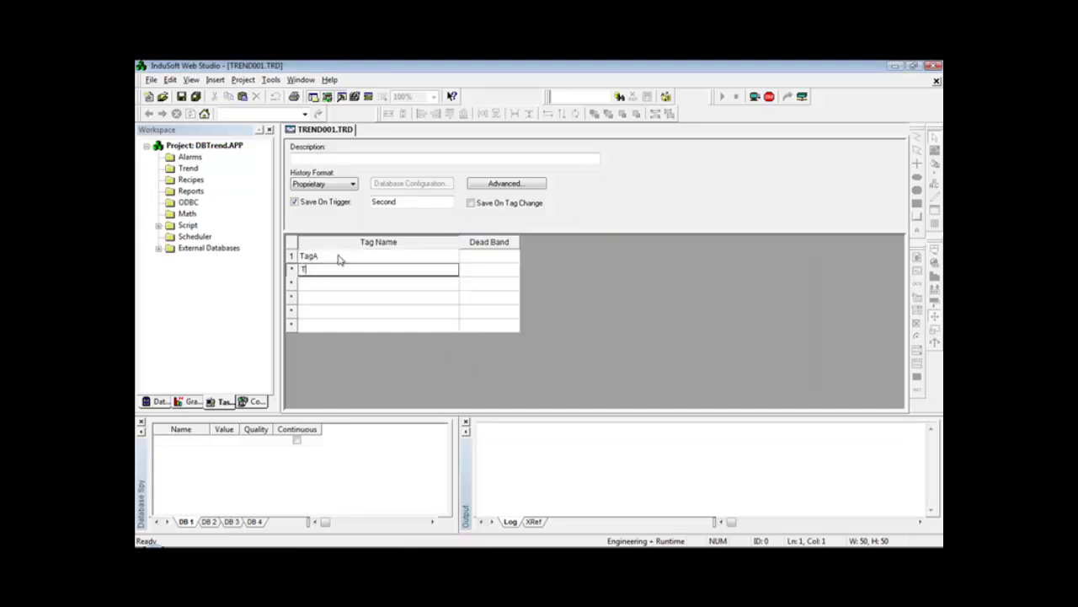
pyautogui.write('agB')
pyautogui.press('Return')
pyautogui.press('Return')
pyautogui.press('Return')
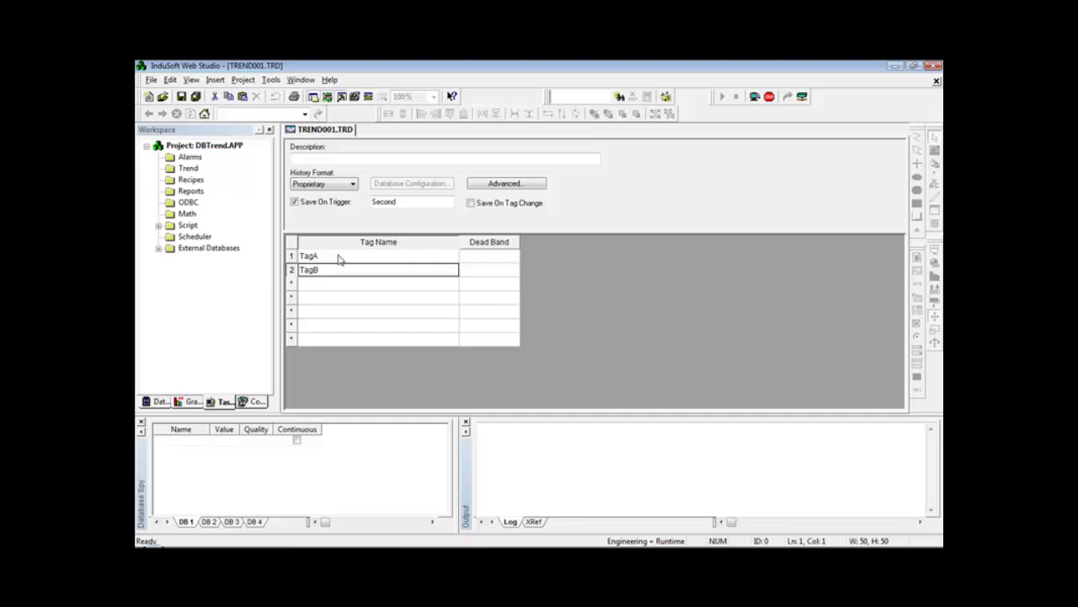
pyautogui.write('TagC')
pyautogui.press('Return')
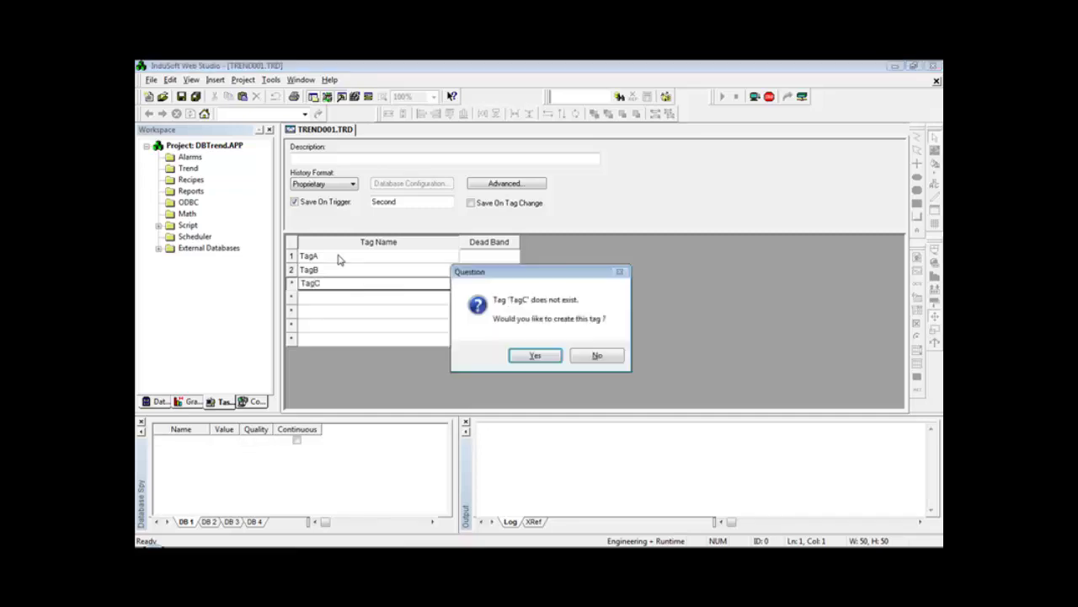
pyautogui.press('Return')
pyautogui.press('Return')
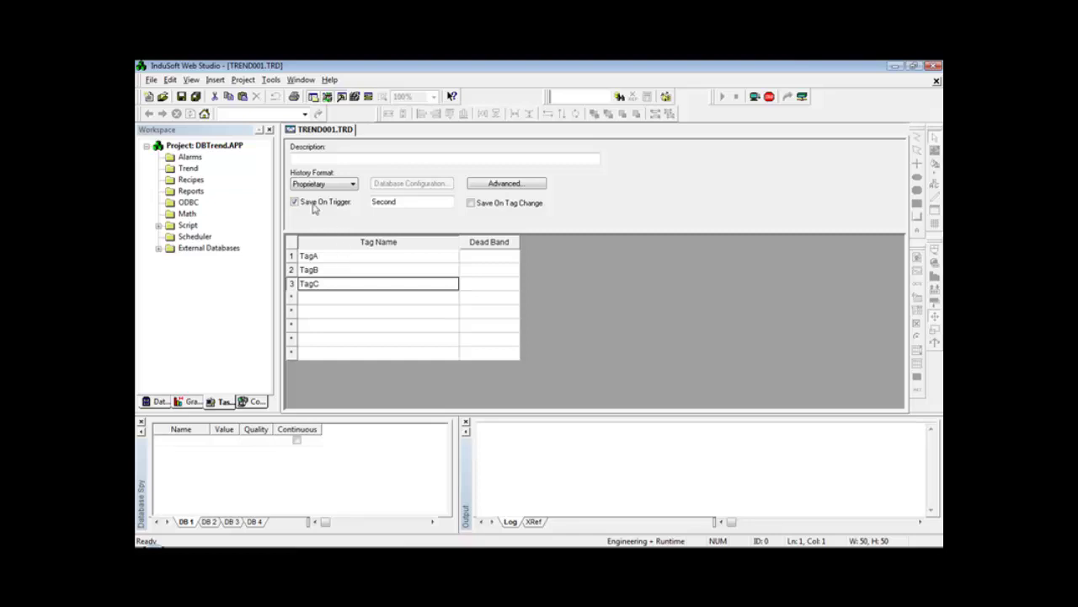
# - Describe the trend worksheet as 'Trend example', leaving Save On Tag Change off
pyautogui.click(300, 158)
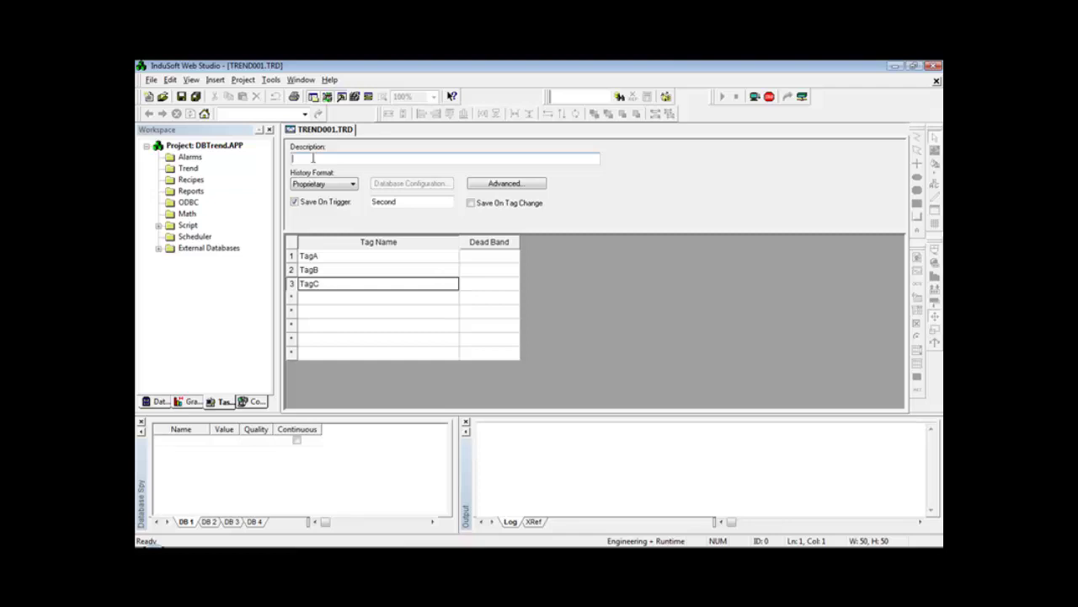
pyautogui.write('Tred')
pyautogui.write('d example')
pyautogui.click(394, 201)
pyautogui.click(473, 207)
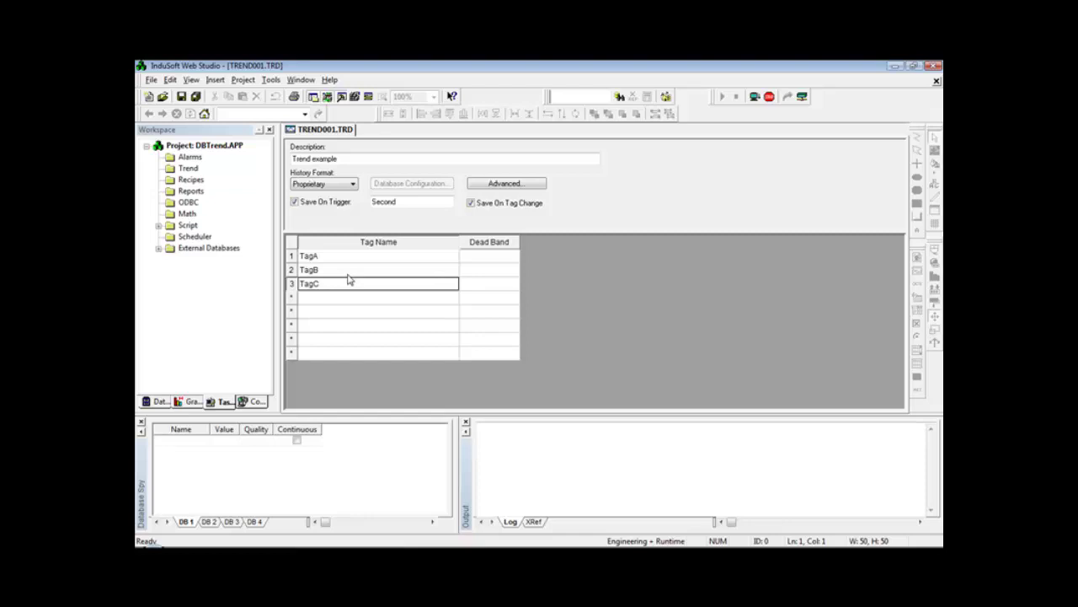
pyautogui.click(472, 204)
# - Save the trend worksheet as sheet number 1
pyautogui.click(182, 96)
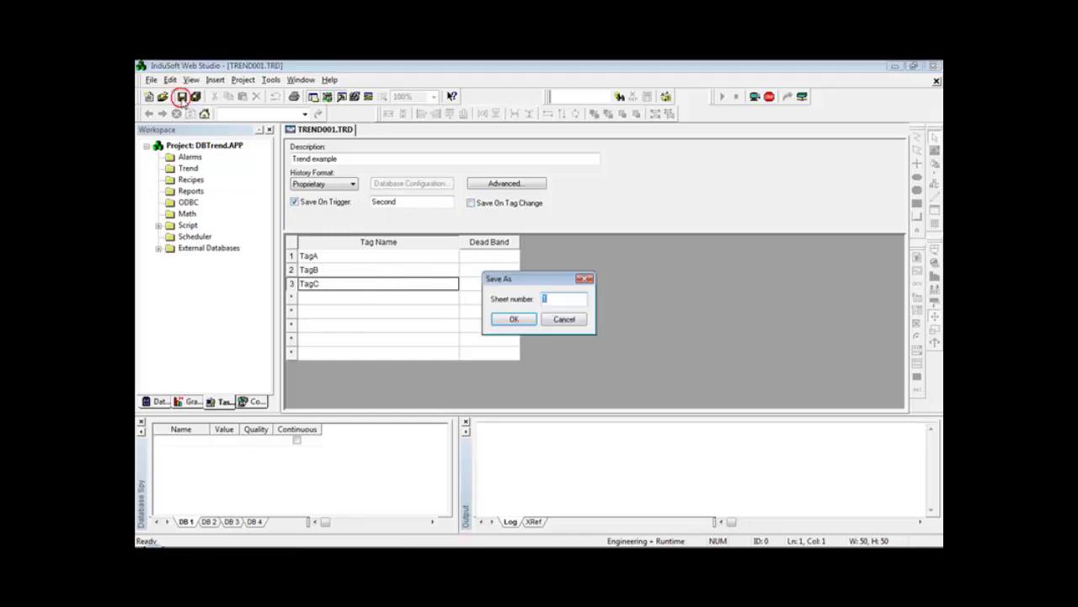
pyautogui.click(513, 318)
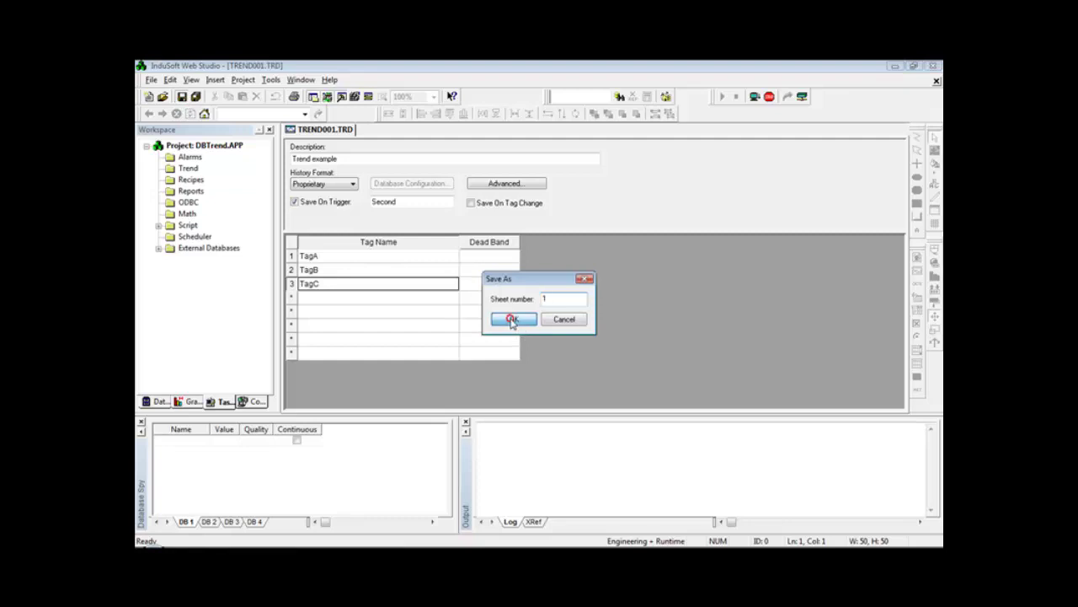
pyautogui.rightClick(323, 128)
pyautogui.press('Escape')
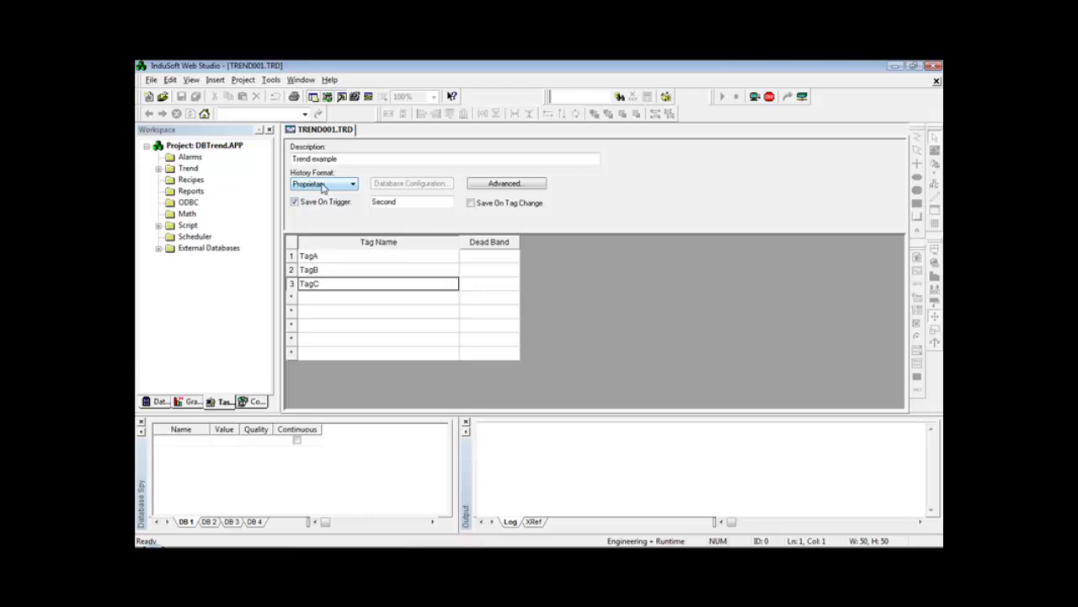
# - Set the trend History Format to Database, keeping the default table name
pyautogui.click(322, 185)
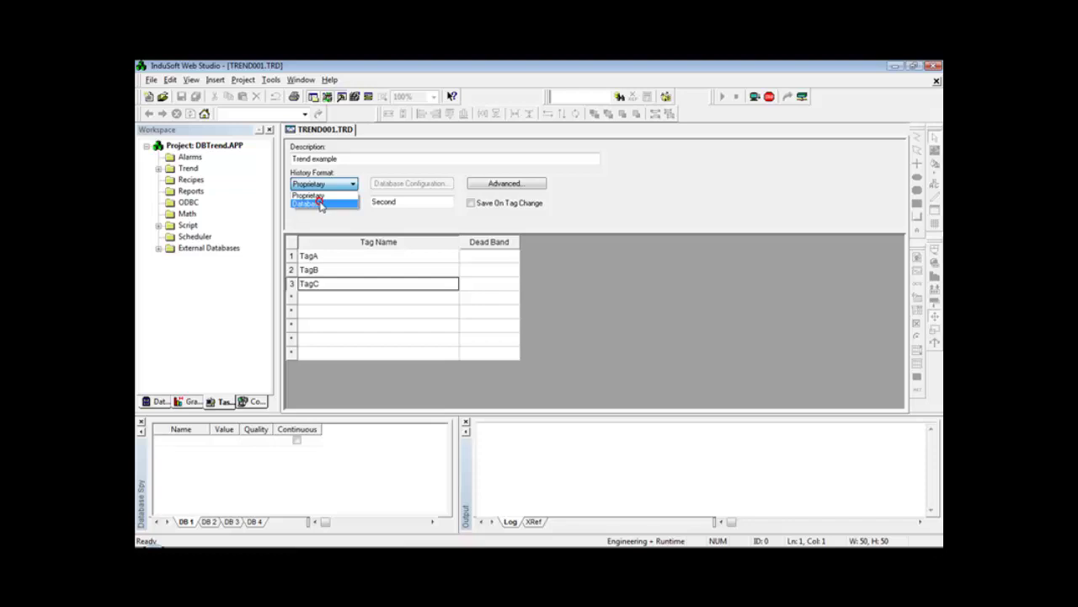
pyautogui.click(321, 204)
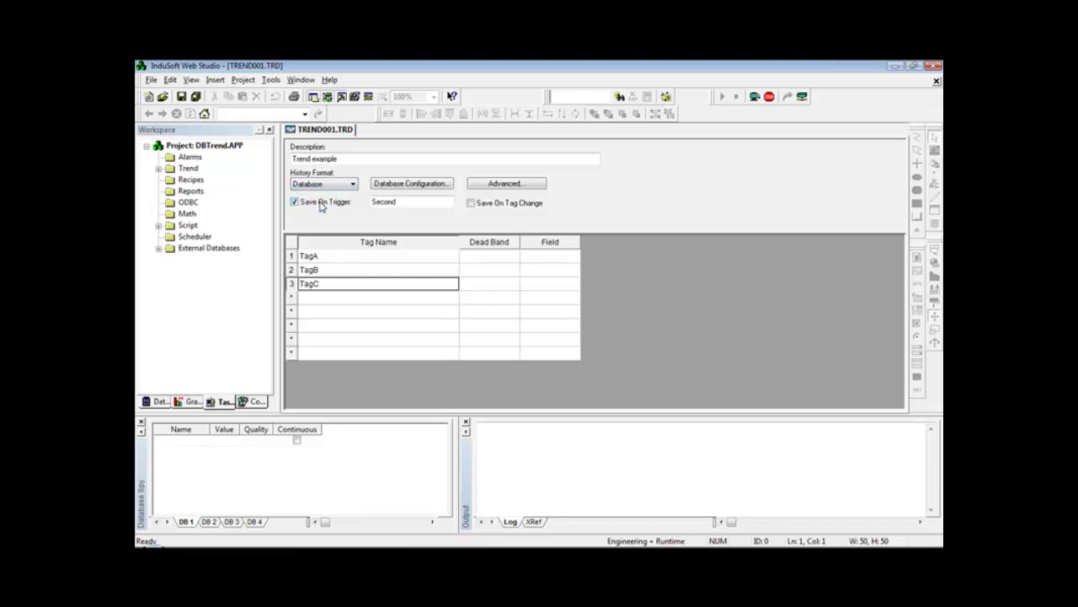
pyautogui.click(383, 186)
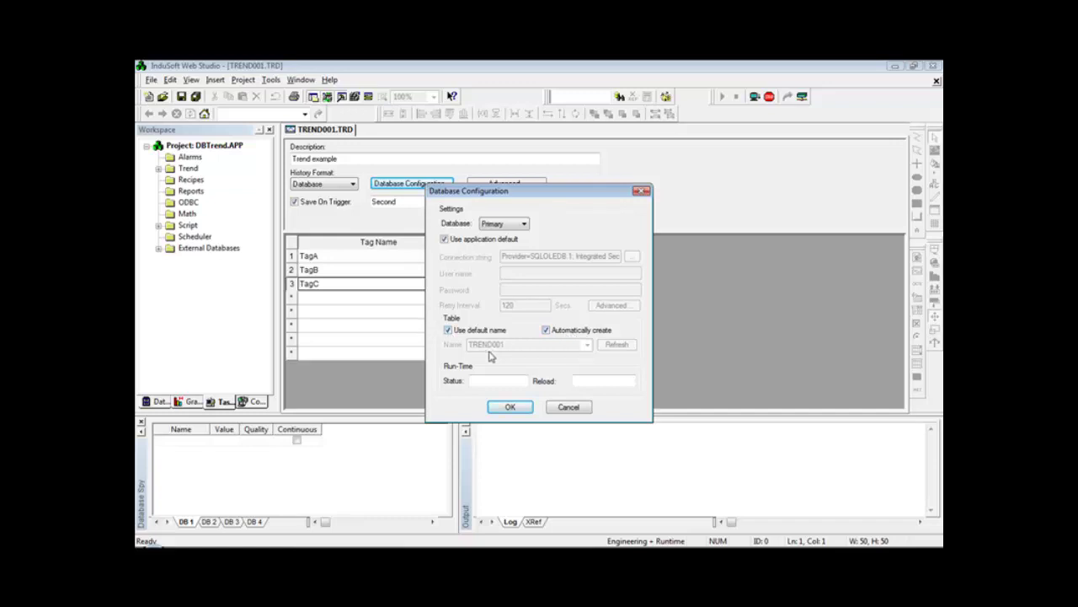
pyautogui.click(448, 331)
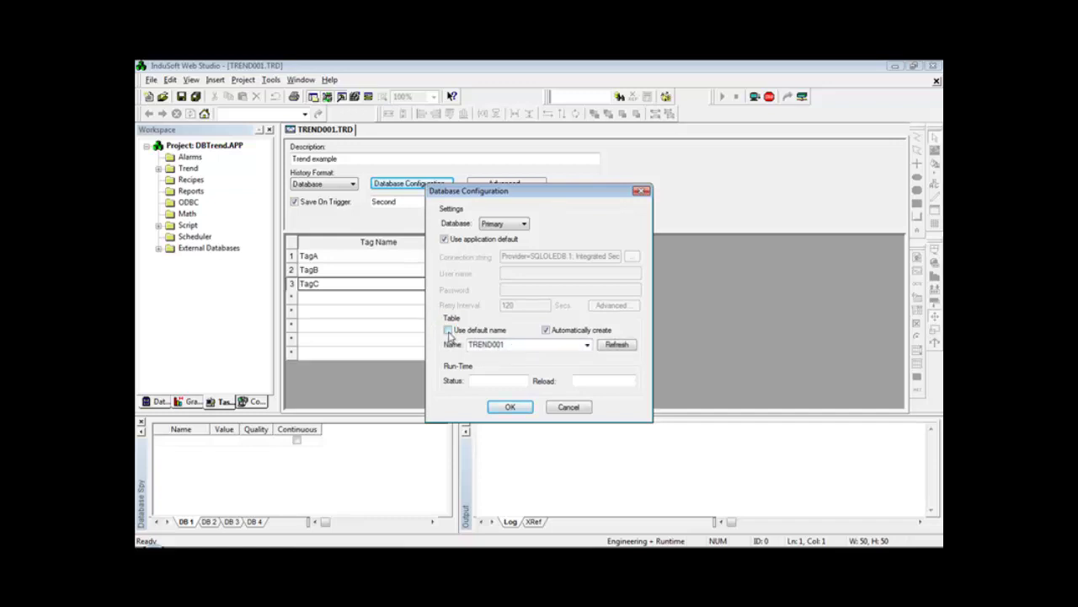
pyautogui.click(448, 330)
pyautogui.click(510, 408)
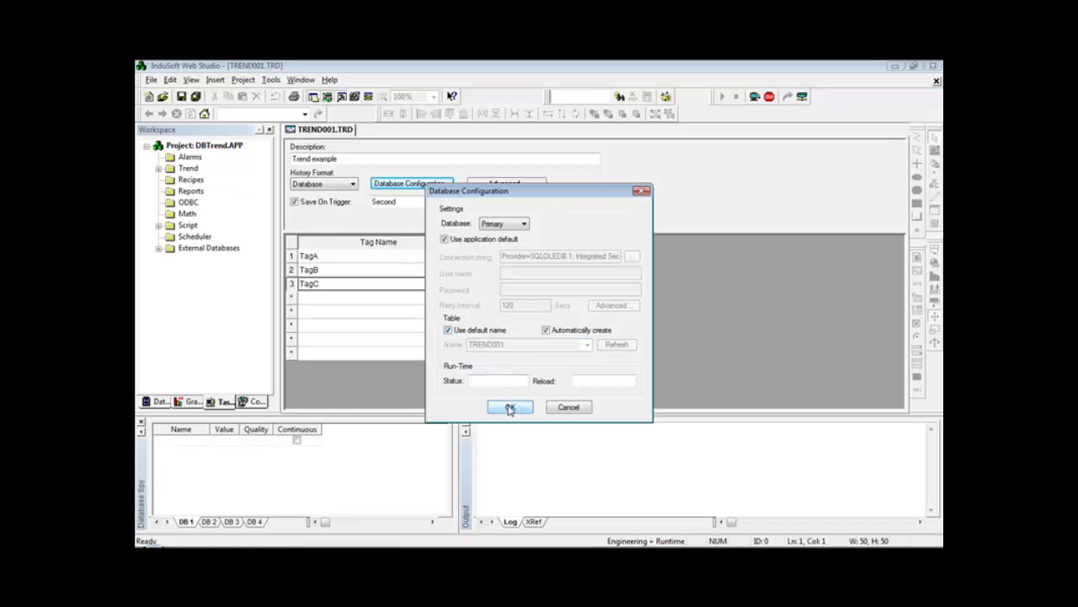
# - Save the updated trend worksheet and close it
pyautogui.click(182, 96)
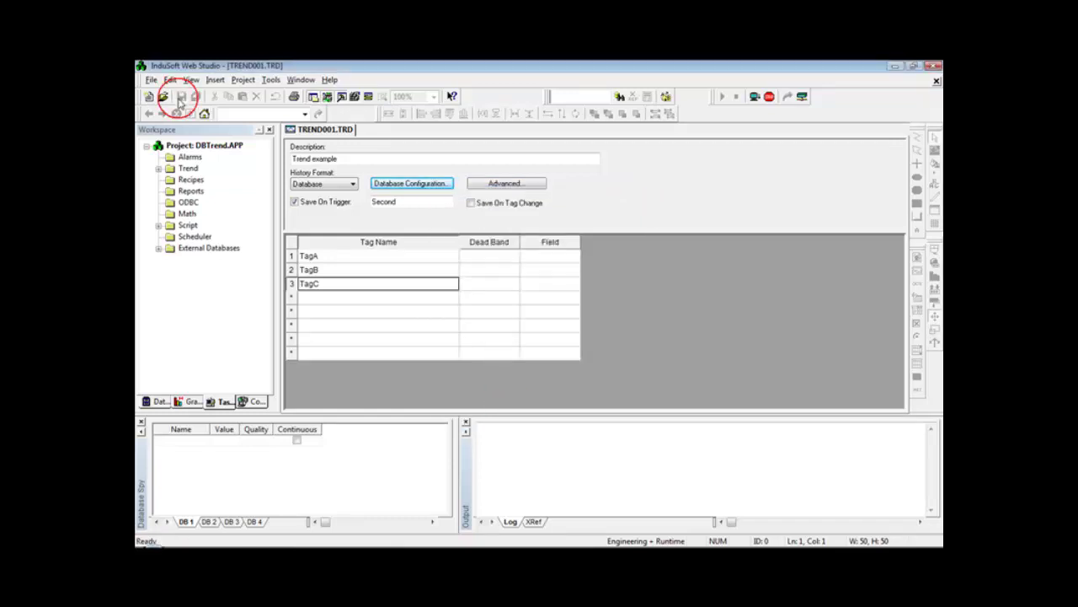
pyautogui.rightClick(309, 133)
pyautogui.click(331, 149)
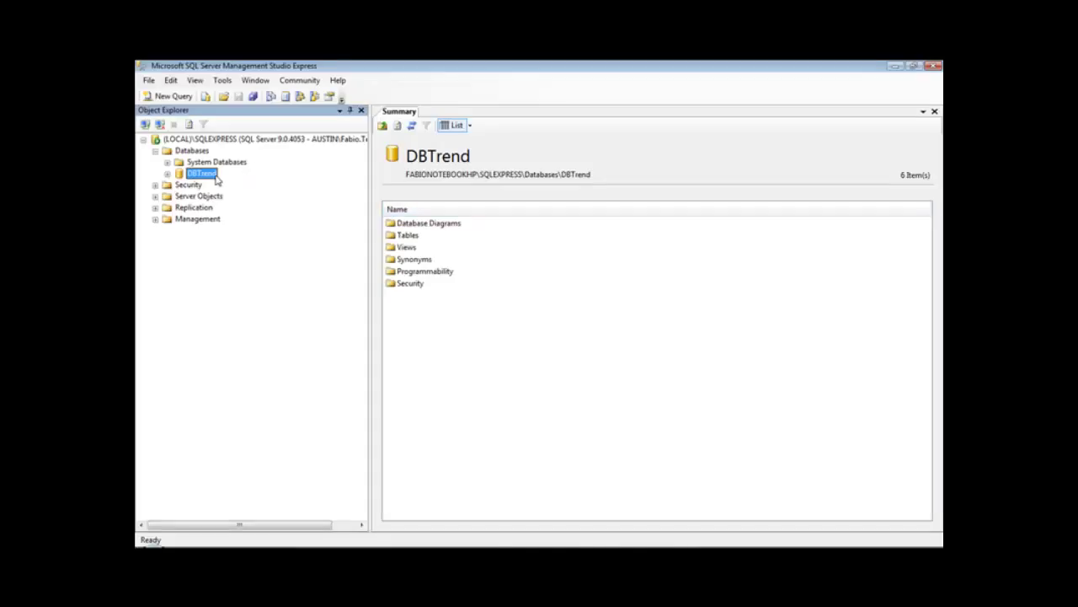
# - Refresh DBTrend, expand its Tables and select dbo.TREND001
pyautogui.rightClick(206, 179)
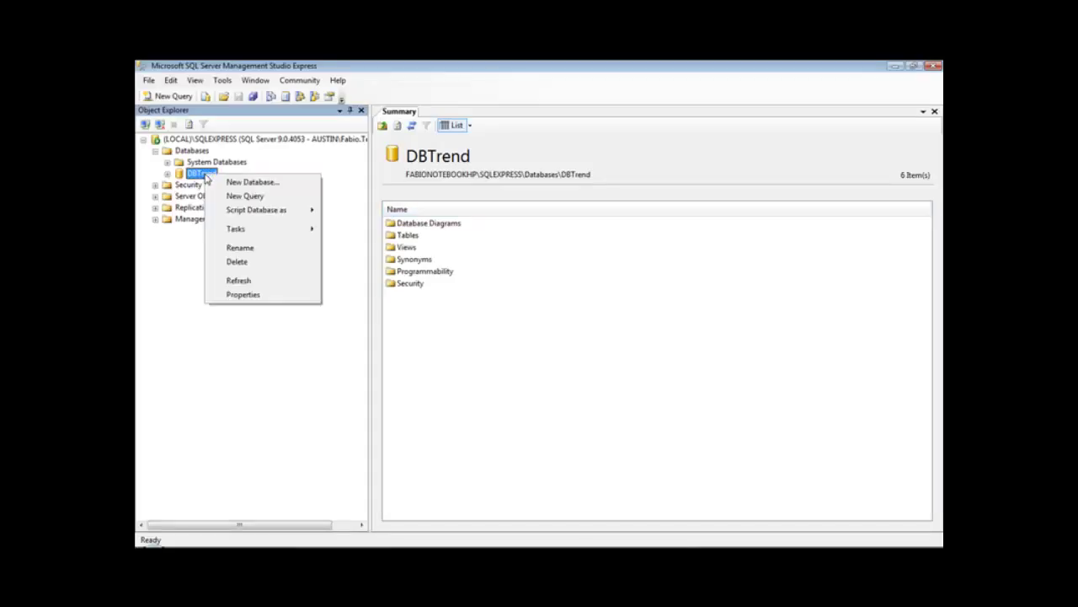
pyautogui.click(267, 284)
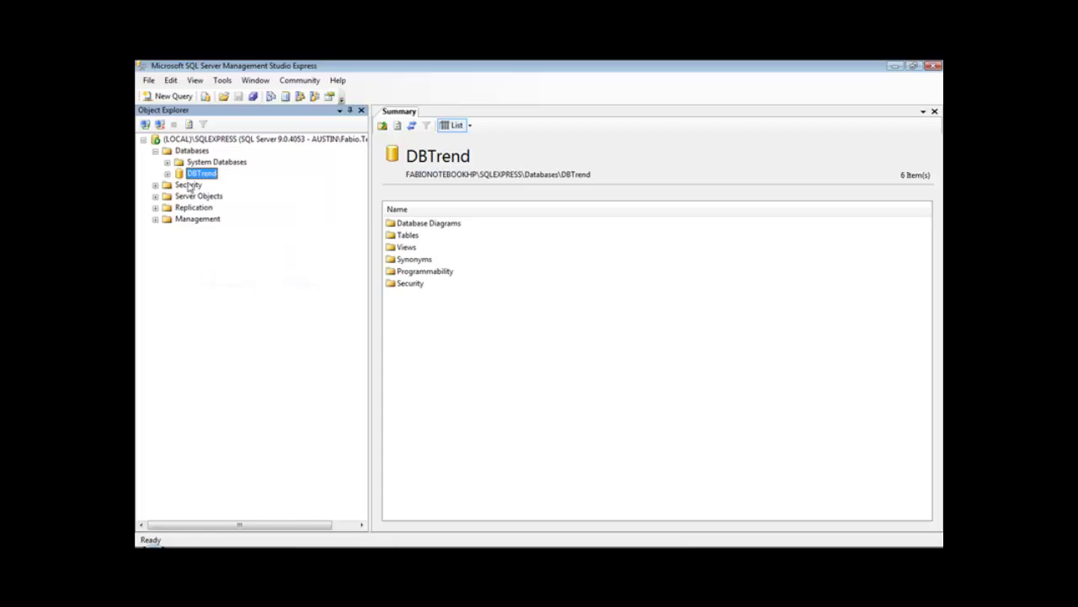
pyautogui.click(167, 174)
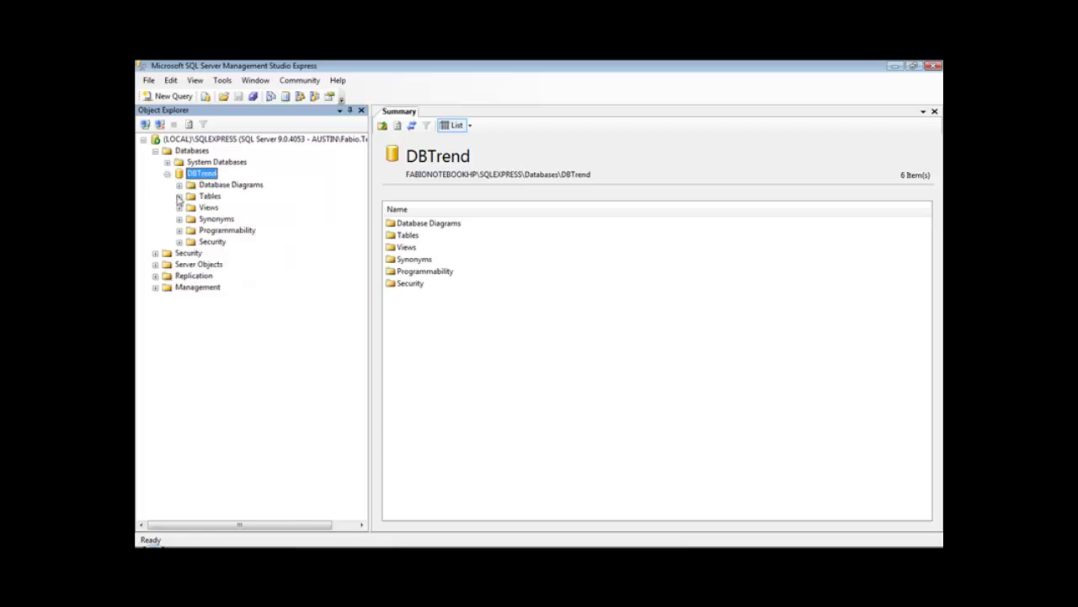
pyautogui.click(179, 196)
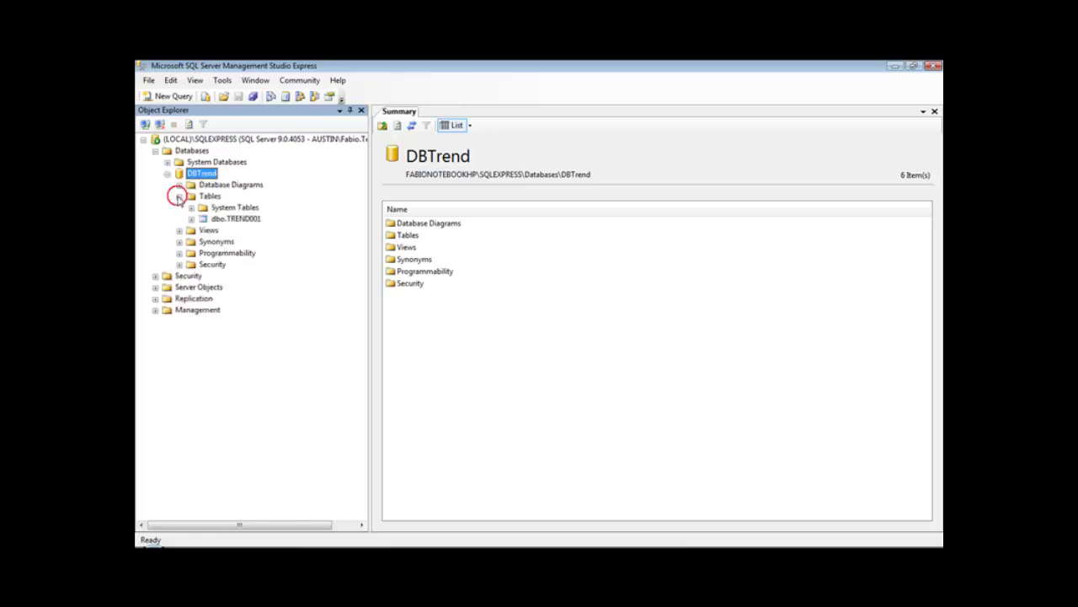
pyautogui.click(232, 219)
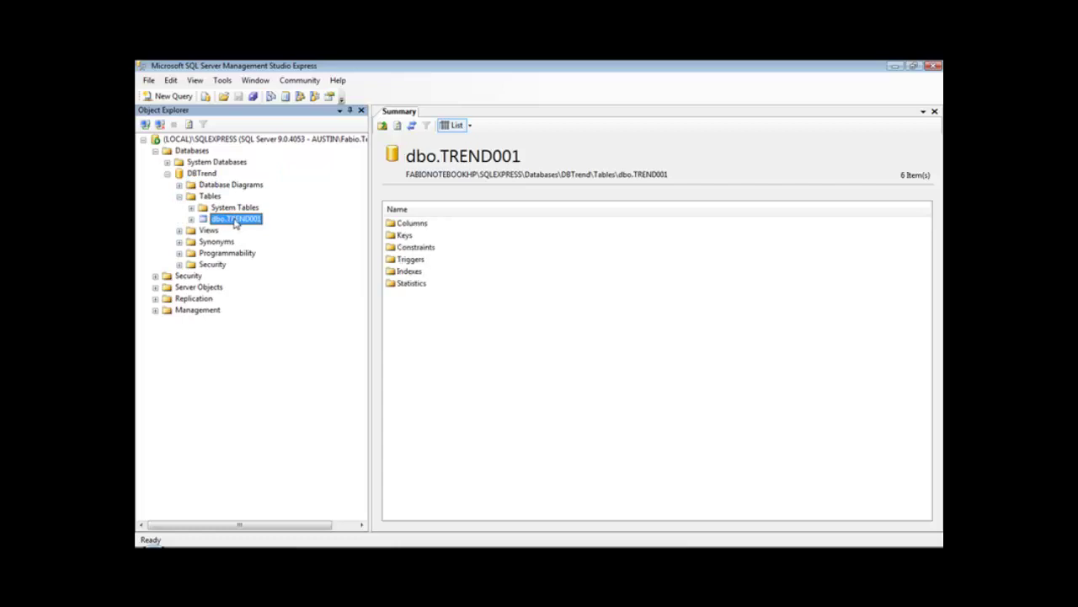
pyautogui.rightClick(236, 223)
# - Open the TREND001 table data and widen Time_Stamp to read the logged timestamps
pyautogui.click(271, 255)
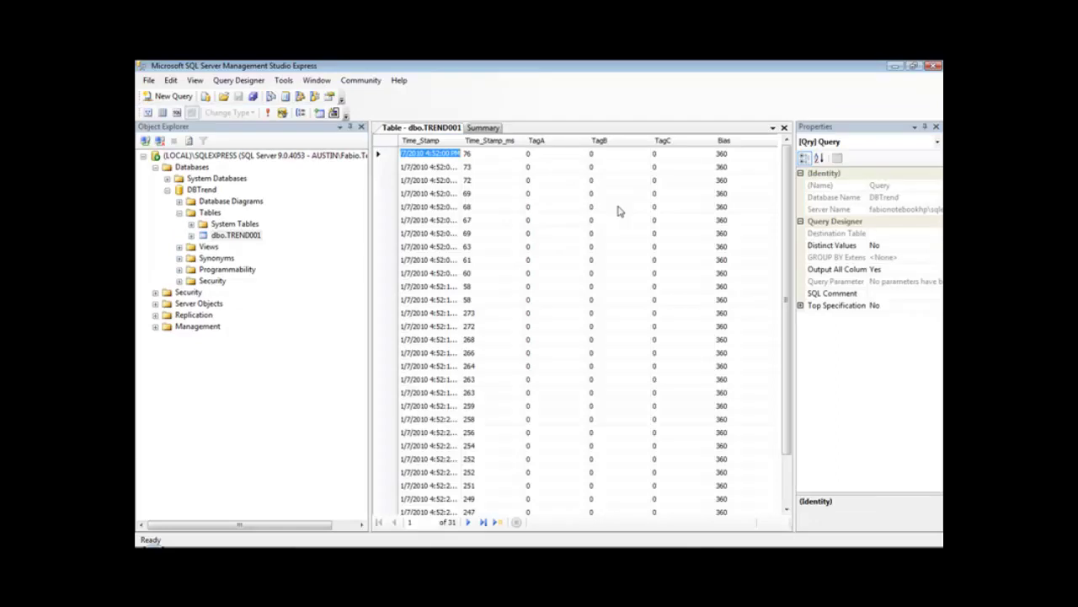
pyautogui.moveTo(461, 141); pyautogui.dragTo(488, 139)
pyautogui.click(469, 192)
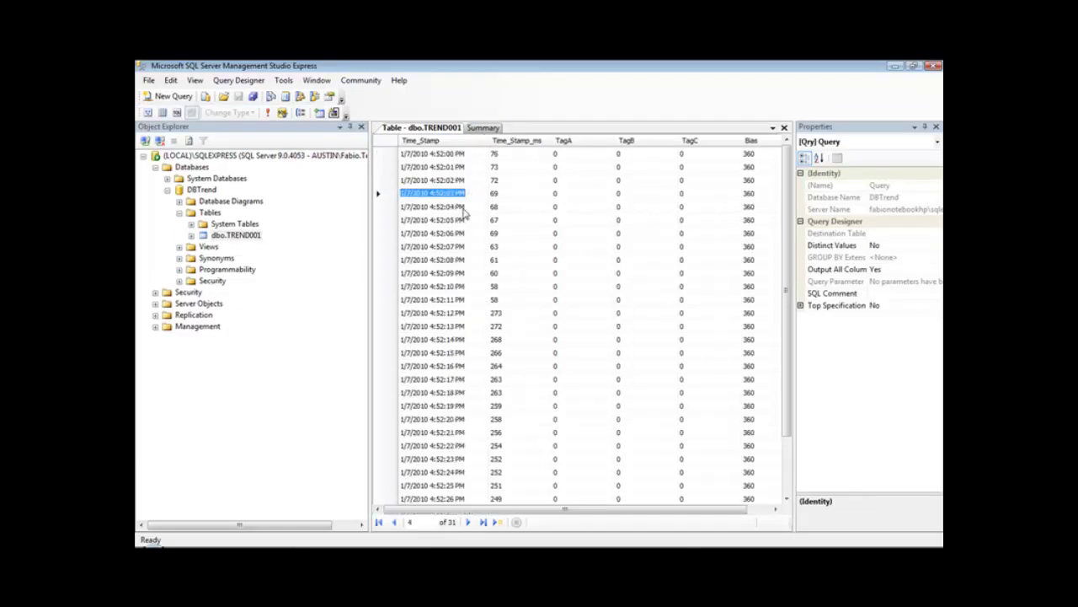
pyautogui.click(465, 207)
pyautogui.click(465, 219)
pyautogui.click(459, 233)
pyautogui.click(461, 246)
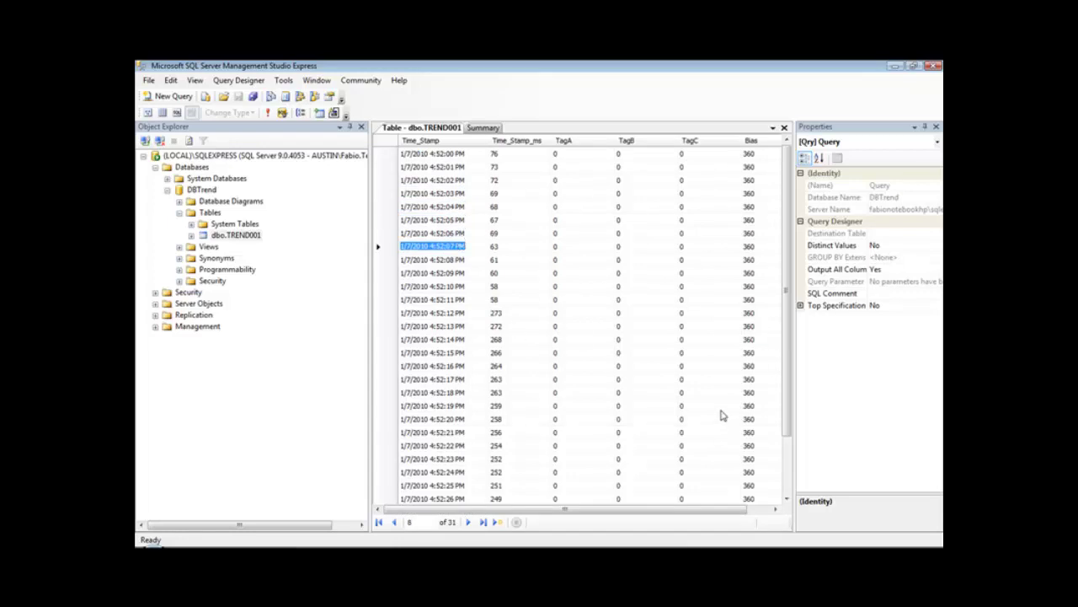
# - Check the TagB and TagC values at 4:52:10, then close the table and return to InduSoft
pyautogui.click(623, 261)
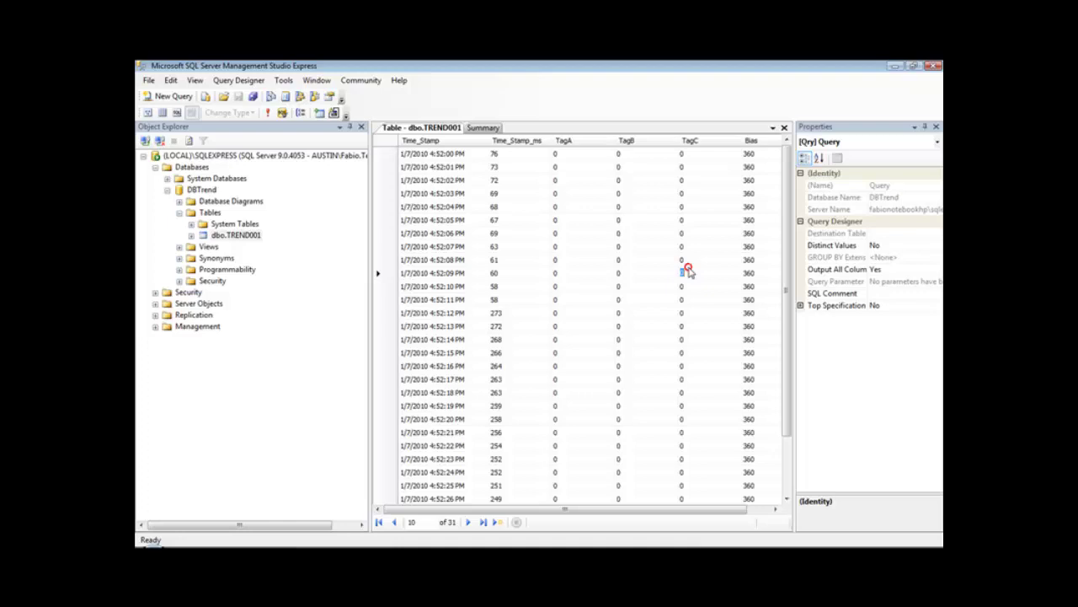
pyautogui.click(625, 286)
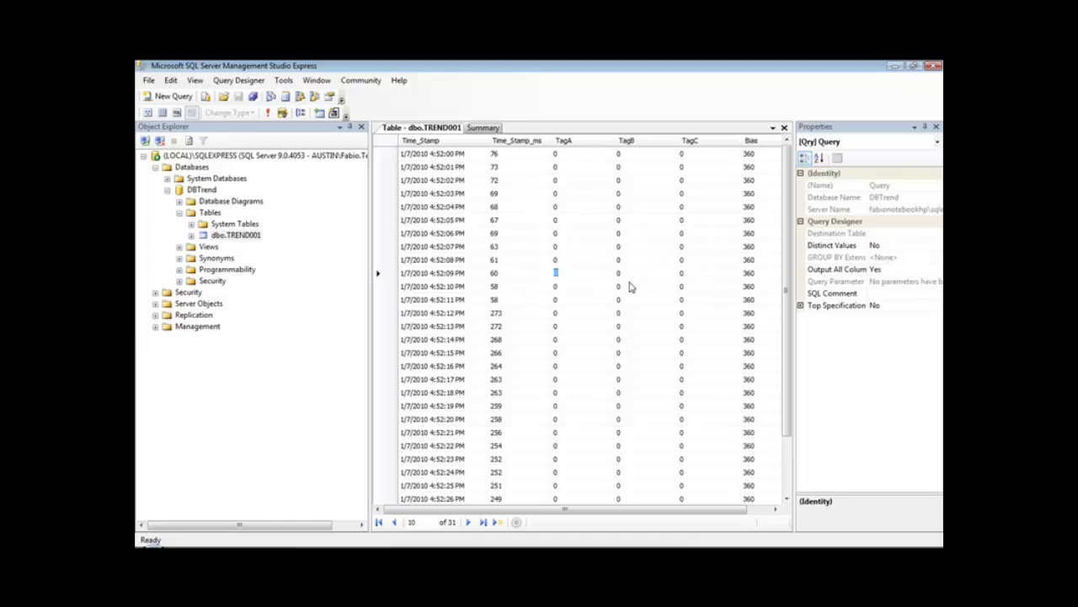
pyautogui.click(684, 285)
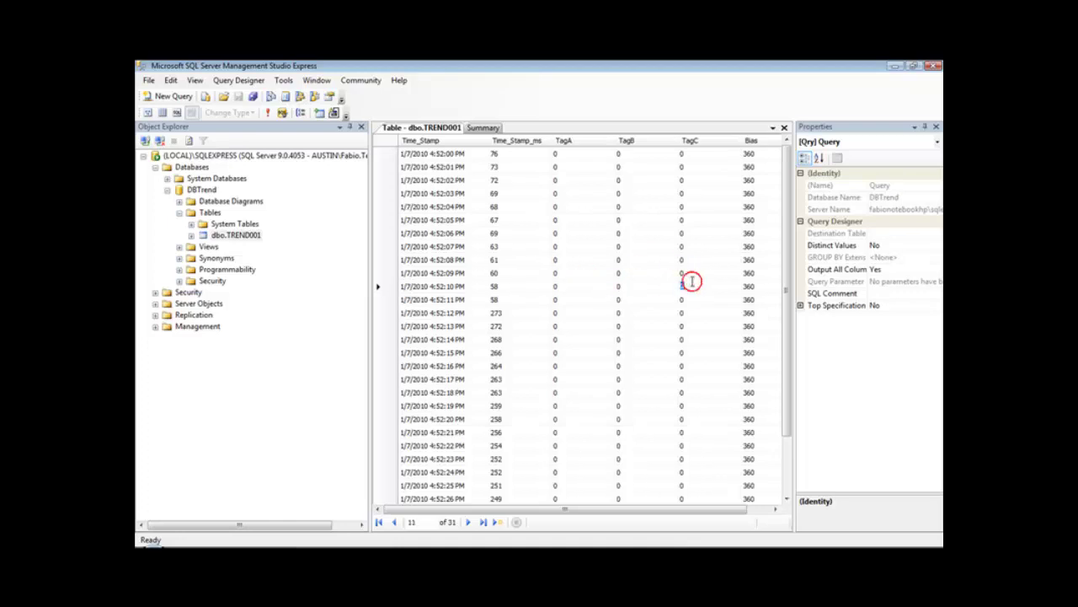
pyautogui.click(784, 129)
pyautogui.hotkey('alt', 'Tab')
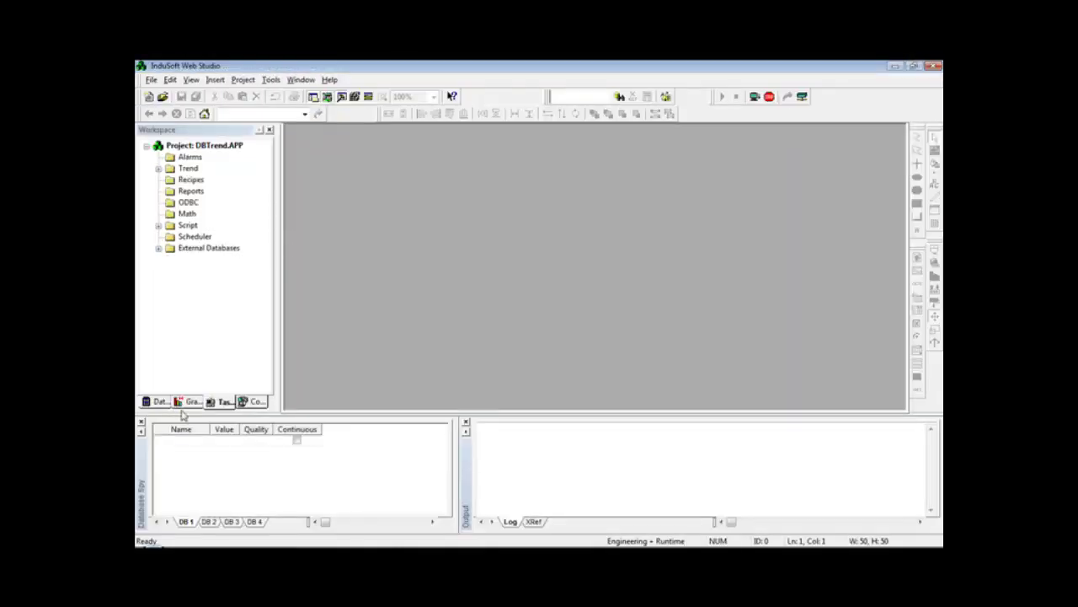
# - Insert a new screen with its default attributes
pyautogui.click(187, 402)
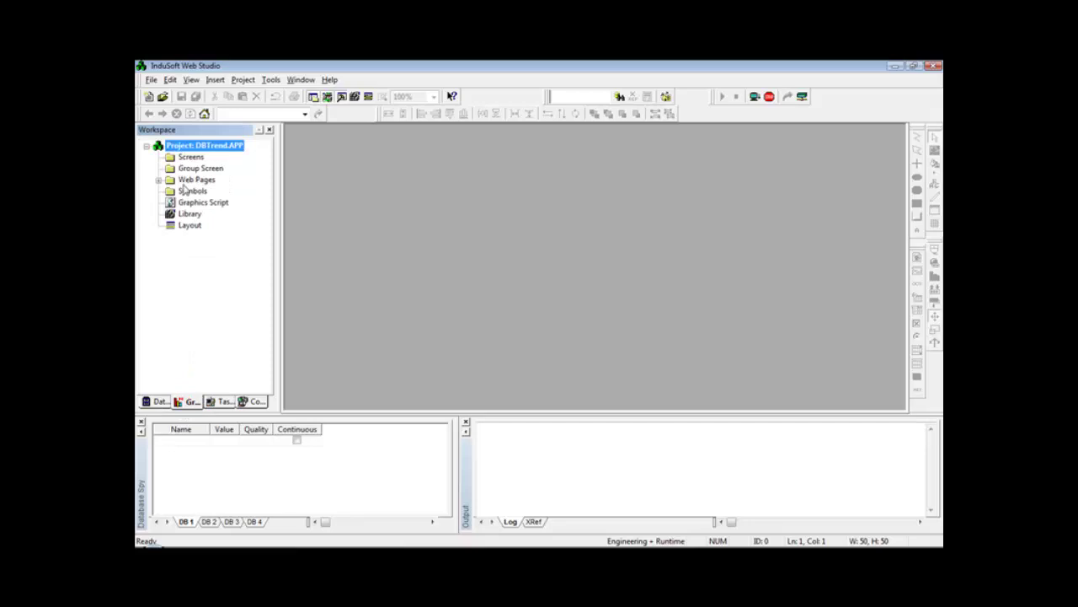
pyautogui.rightClick(191, 158)
pyautogui.click(215, 167)
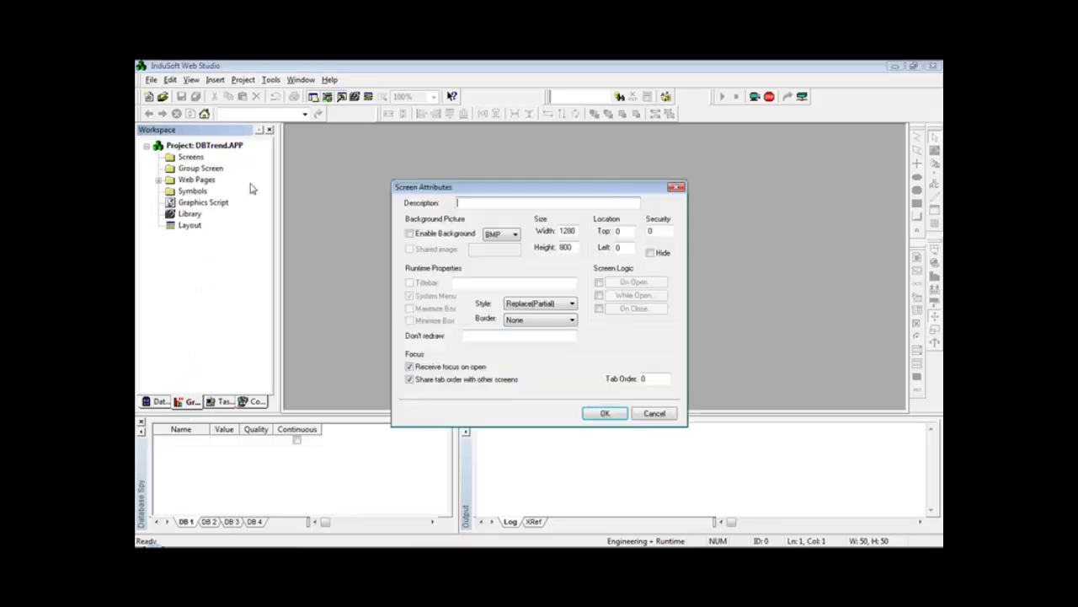
pyautogui.click(607, 412)
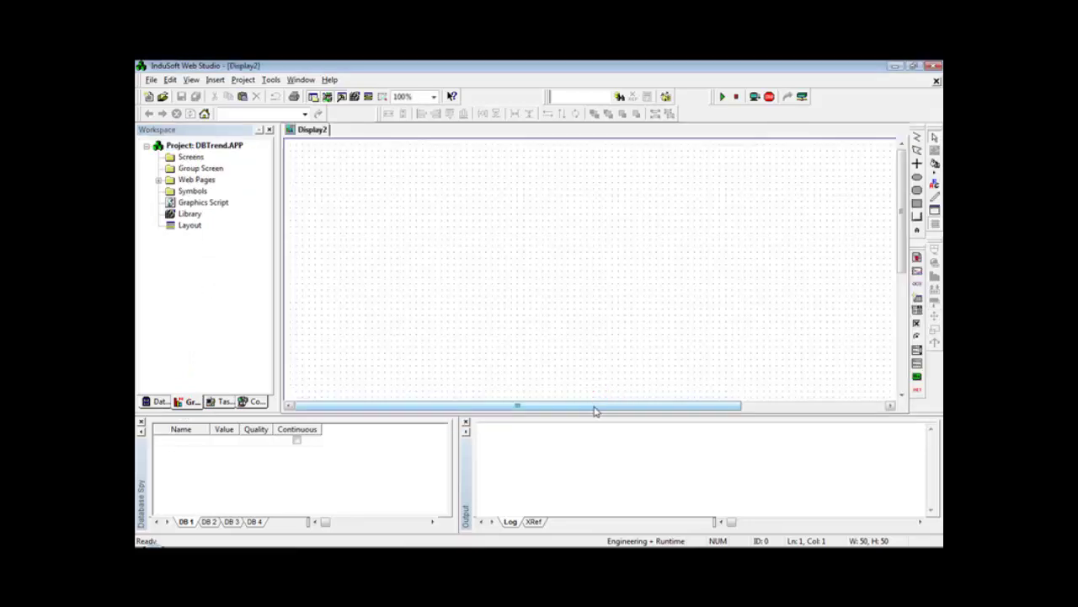
# - Draw a trend control and stretch it to fill most of the screen, back at 100% zoom
pyautogui.click(917, 271)
pyautogui.moveTo(389, 153); pyautogui.dragTo(860, 393)
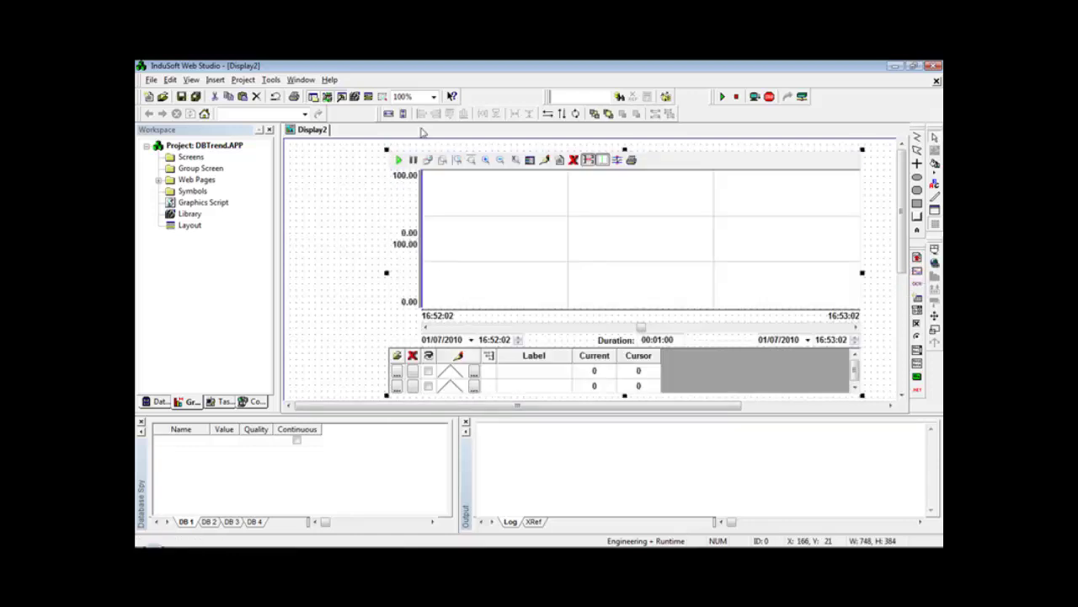
pyautogui.click(433, 96)
pyautogui.click(417, 195)
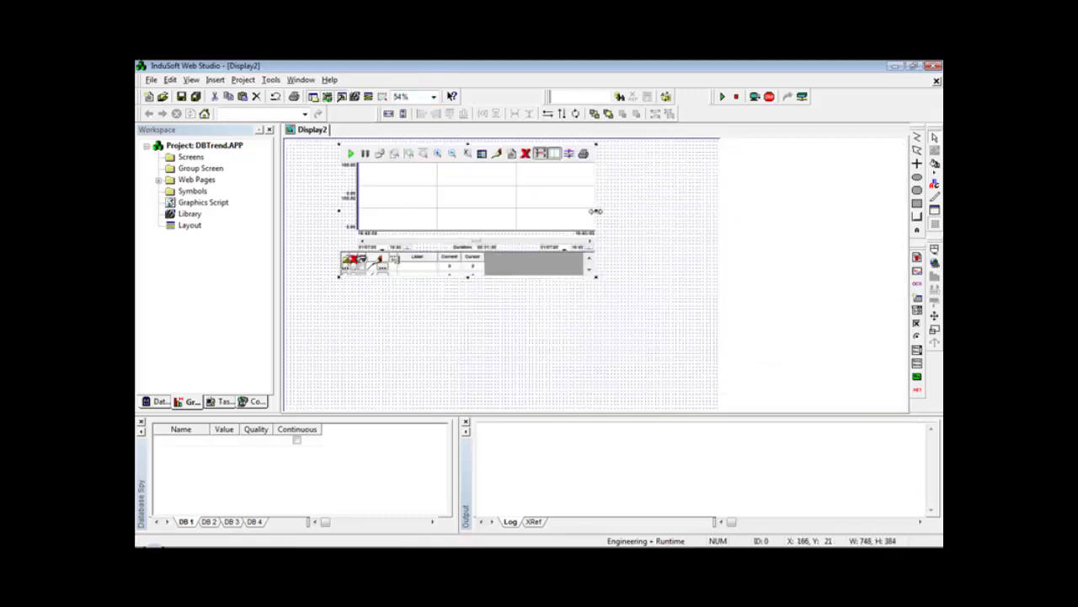
pyautogui.moveTo(596, 211); pyautogui.dragTo(709, 211)
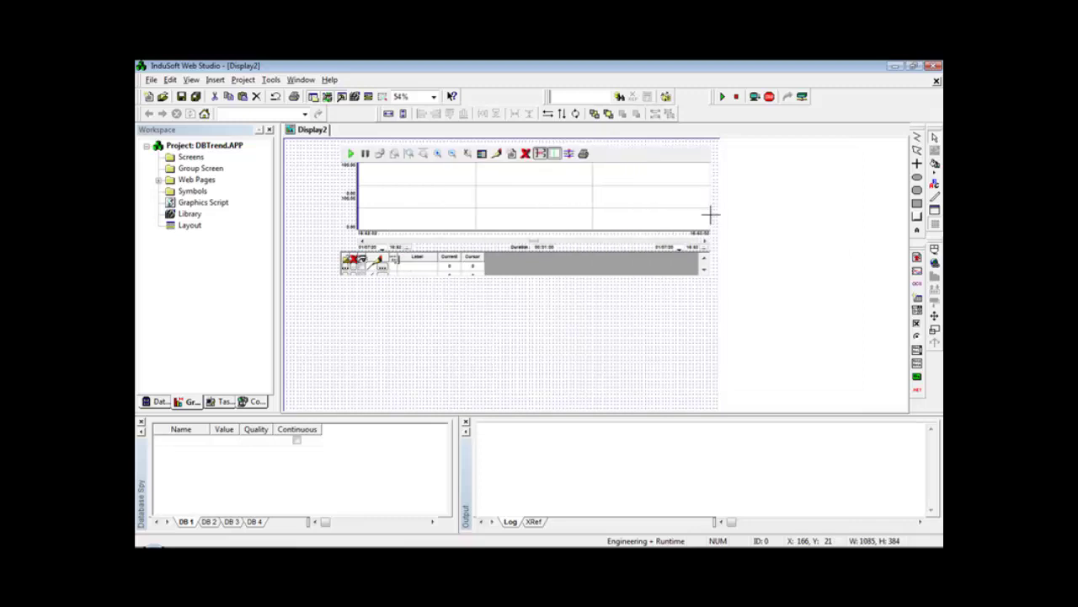
pyautogui.moveTo(525, 277); pyautogui.dragTo(523, 410)
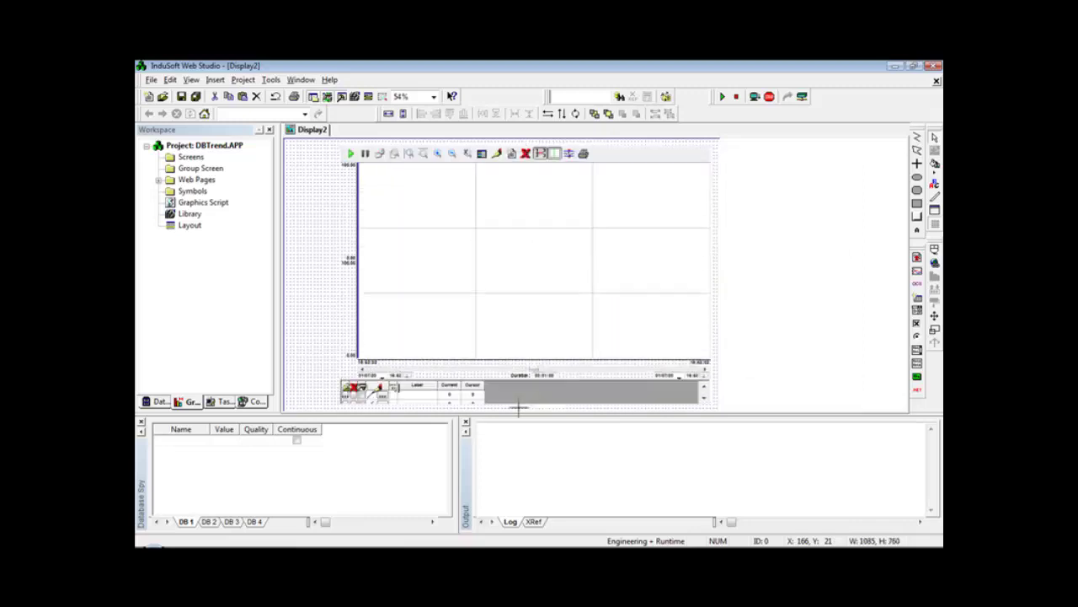
pyautogui.click(433, 96)
pyautogui.click(411, 147)
pyautogui.click(315, 210)
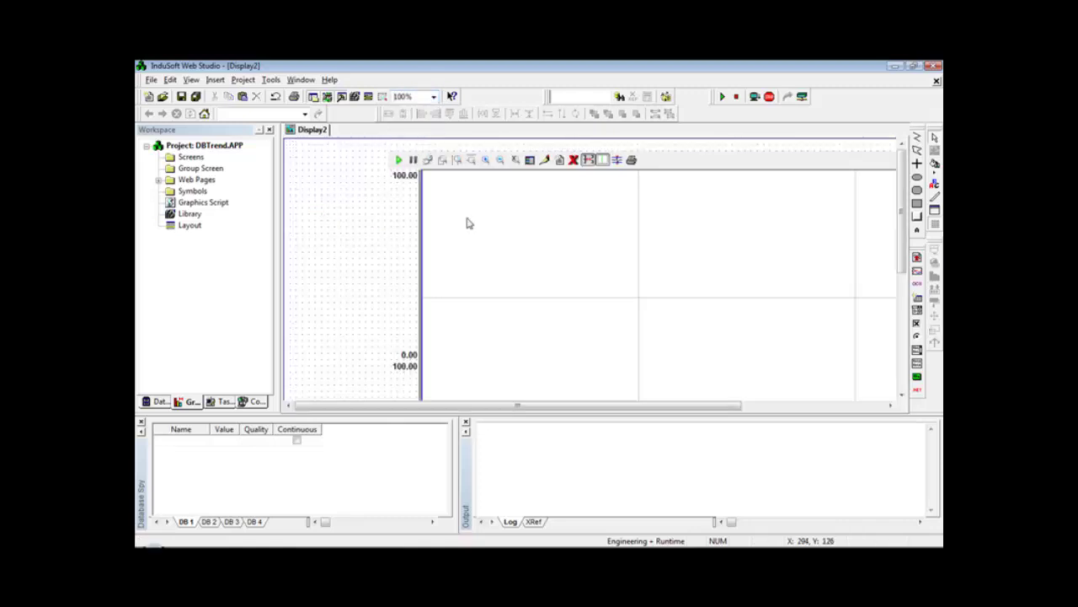
# - Assign TagA, TagB and TagC as the trend control's pens, reusing the tag names as labels
pyautogui.doubleClick(486, 223)
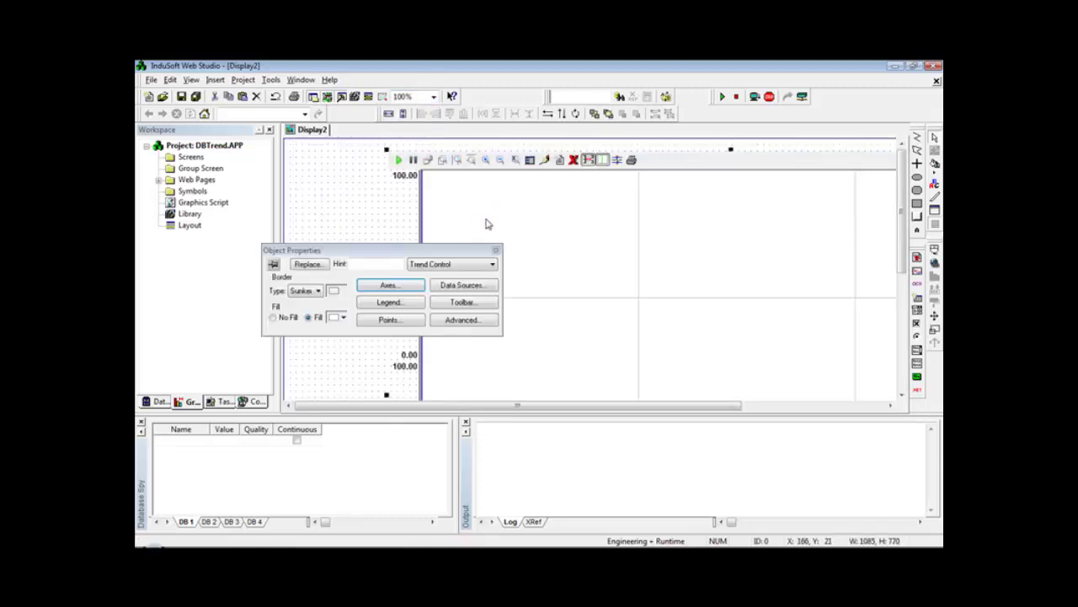
pyautogui.click(388, 321)
pyautogui.click(274, 235)
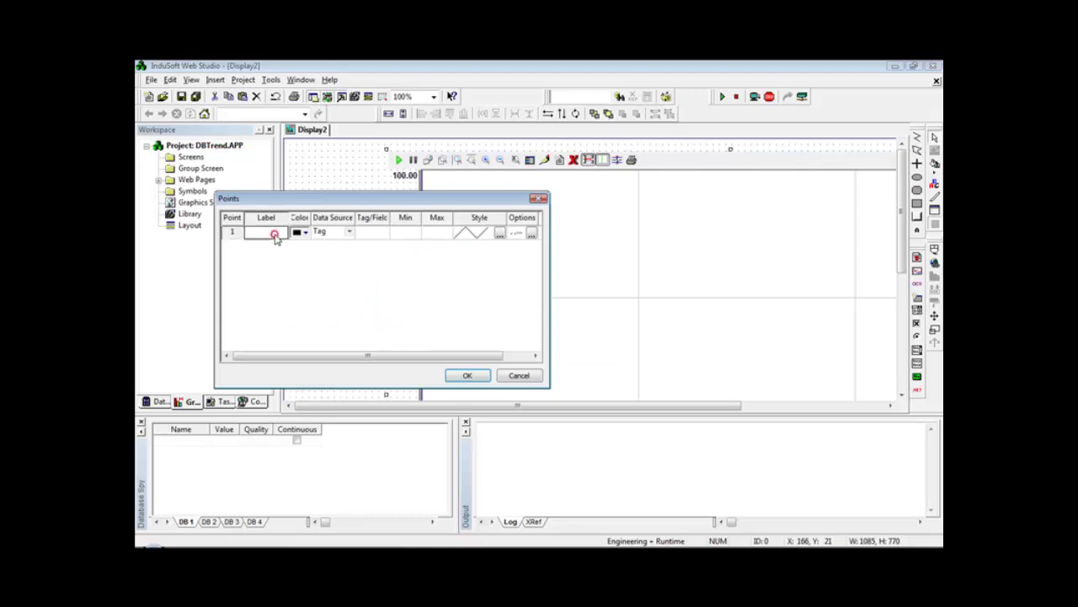
pyautogui.click(368, 235)
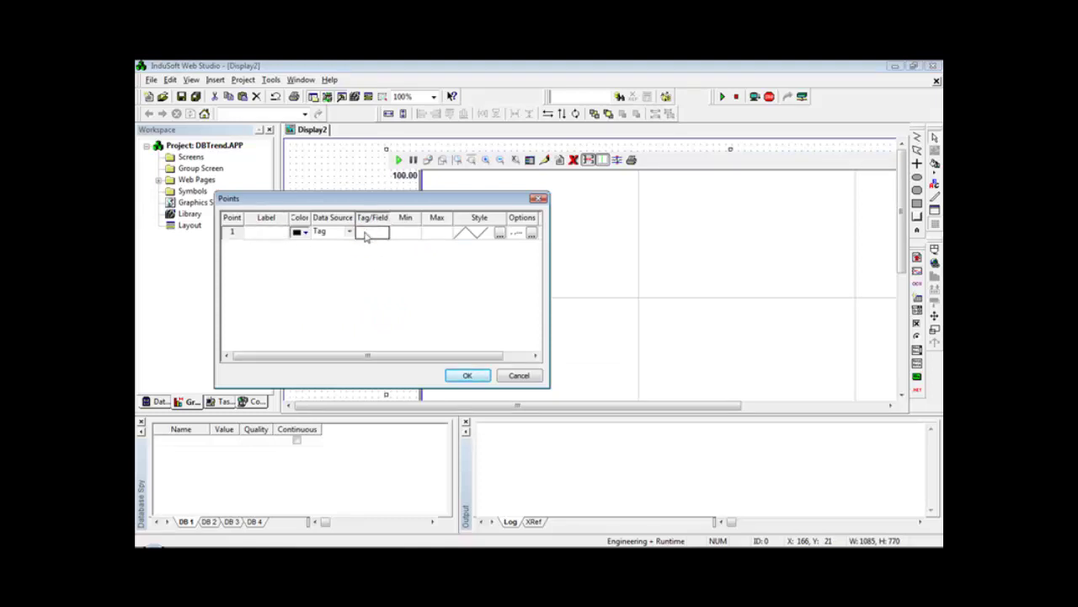
pyautogui.write('TagA')
pyautogui.click(368, 245)
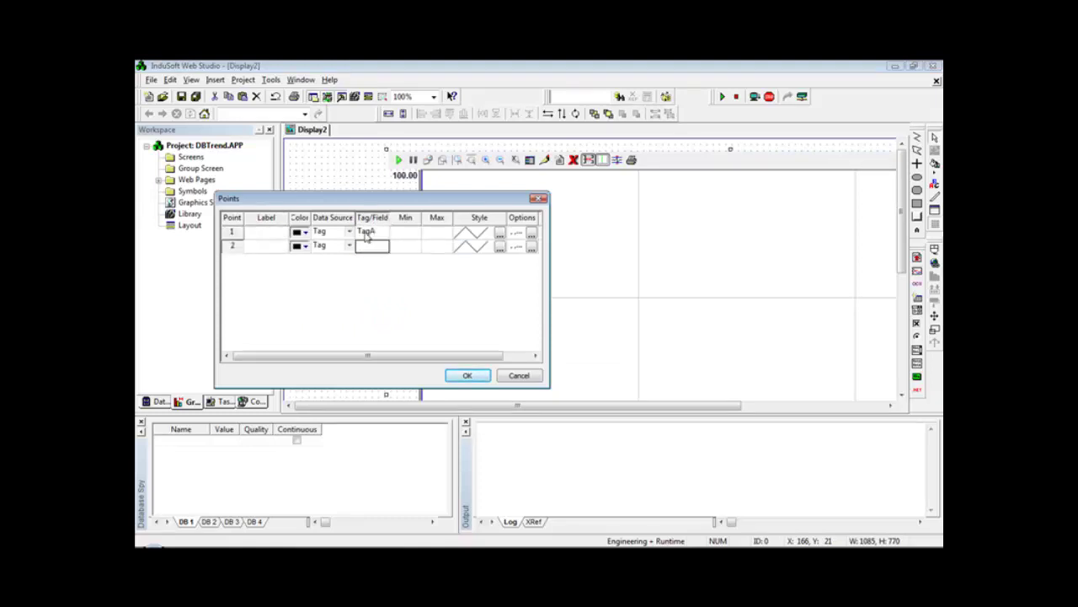
pyautogui.write('TagB')
pyautogui.click(367, 259)
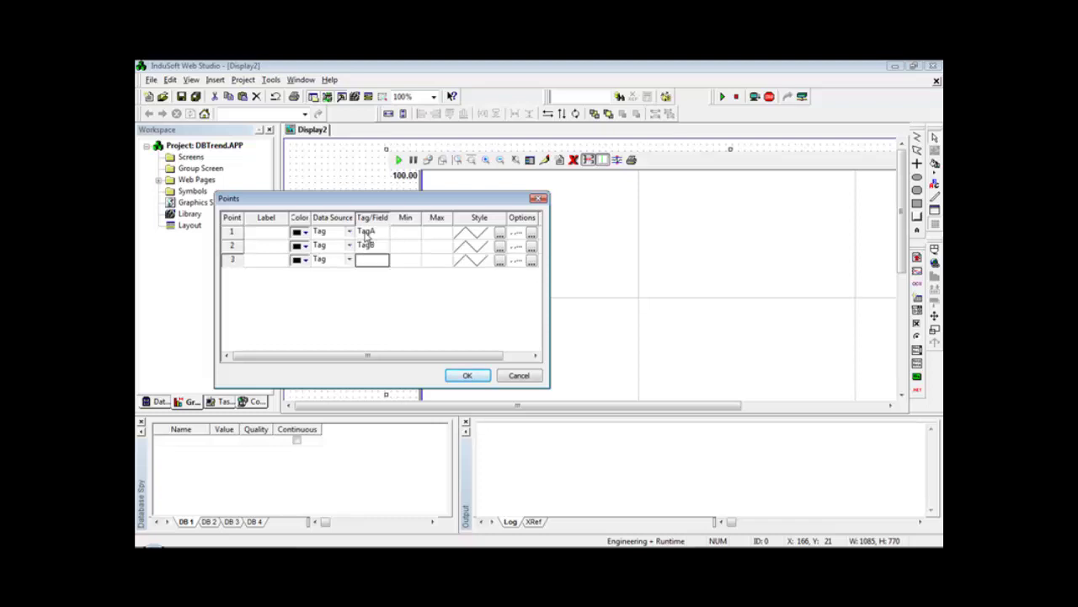
pyautogui.write('TagC')
pyautogui.press('Return')
pyautogui.moveTo(368, 233); pyautogui.dragTo(366, 238)
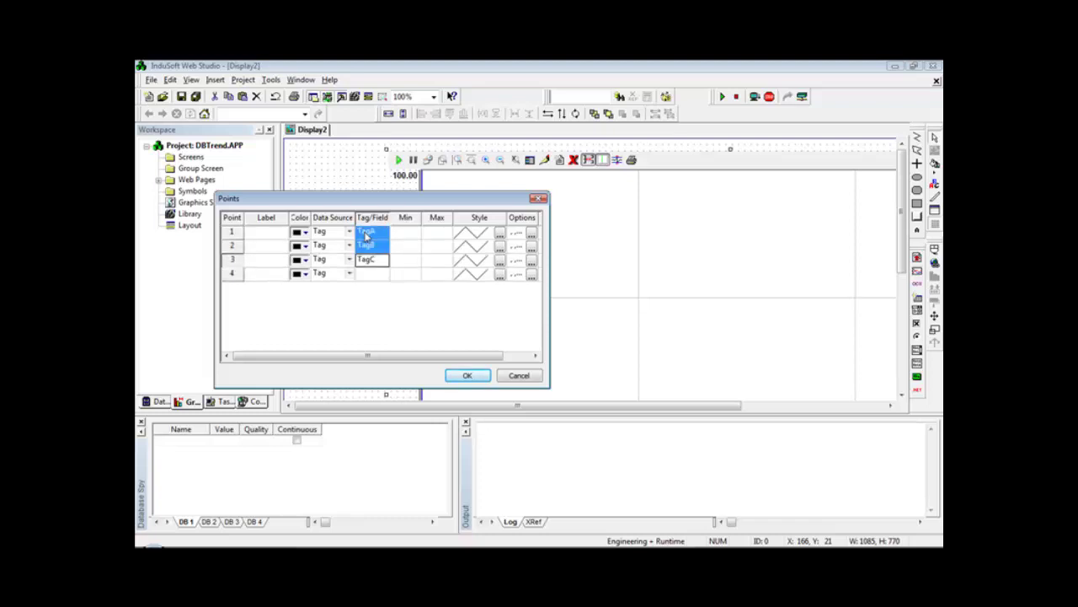
pyautogui.hotkey('ctrl', 'c')
pyautogui.hotkey('ctrl', 'v')
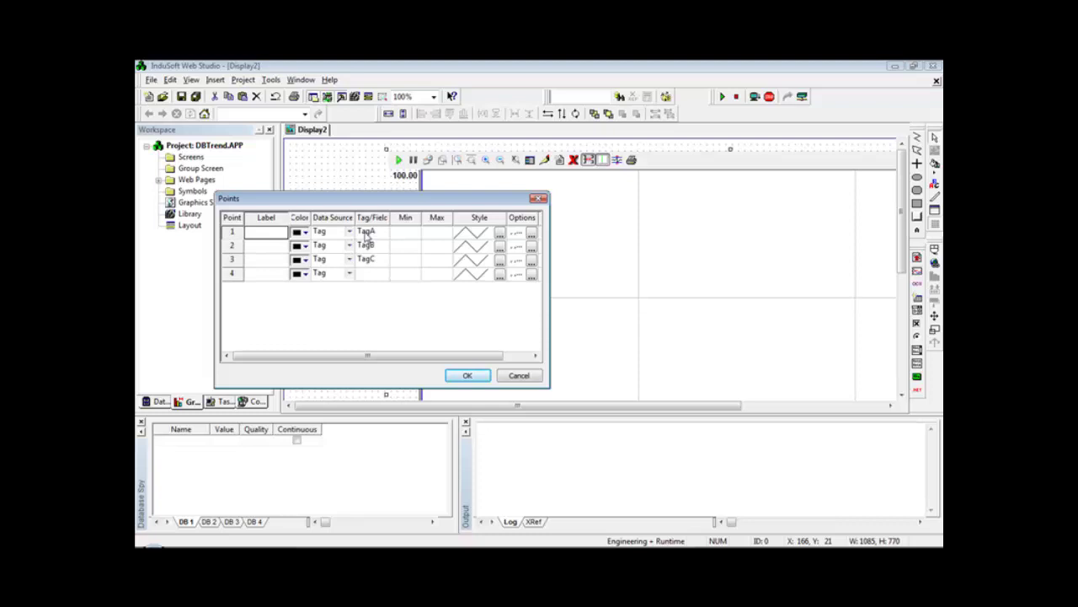
# - Colour the pens dark red for TagA, green for TagB and a distinct colour for TagC
pyautogui.click(307, 233)
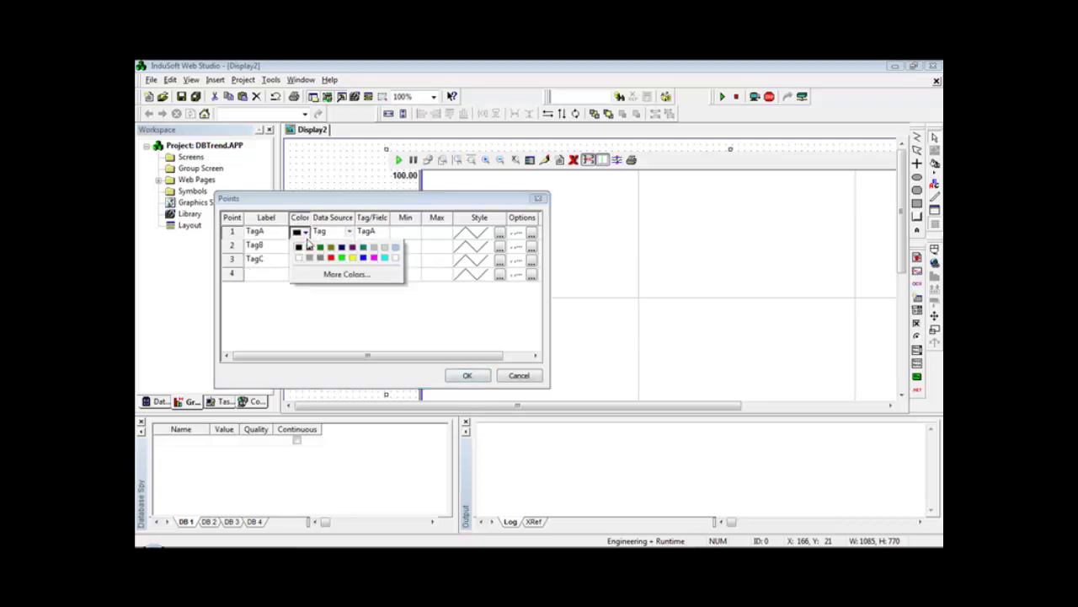
pyautogui.click(310, 247)
pyautogui.click(304, 246)
pyautogui.click(320, 261)
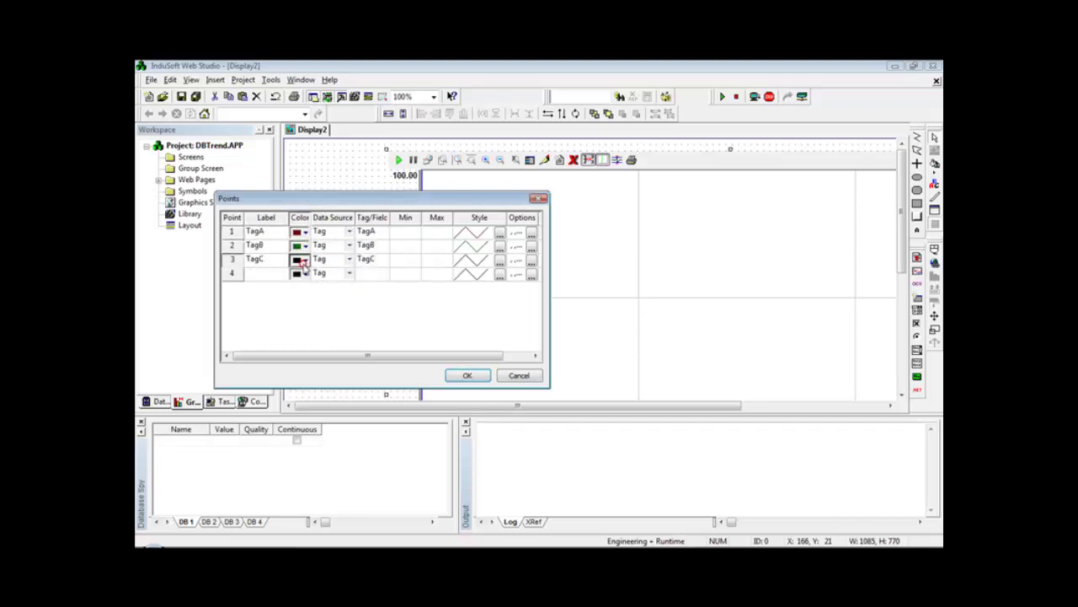
pyautogui.click(305, 260)
pyautogui.click(330, 277)
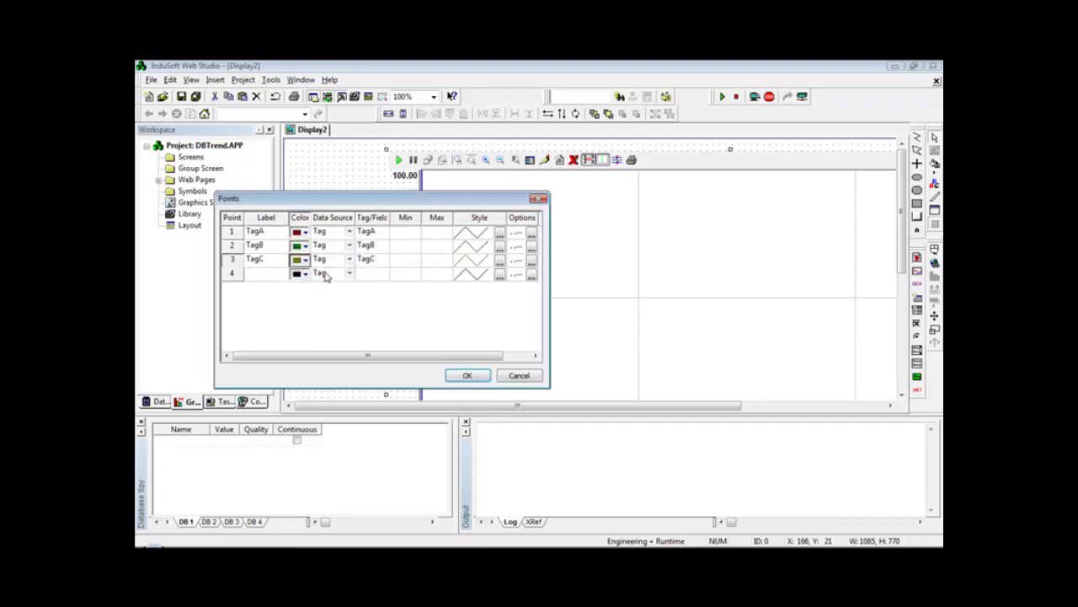
pyautogui.click(466, 375)
pyautogui.click(353, 203)
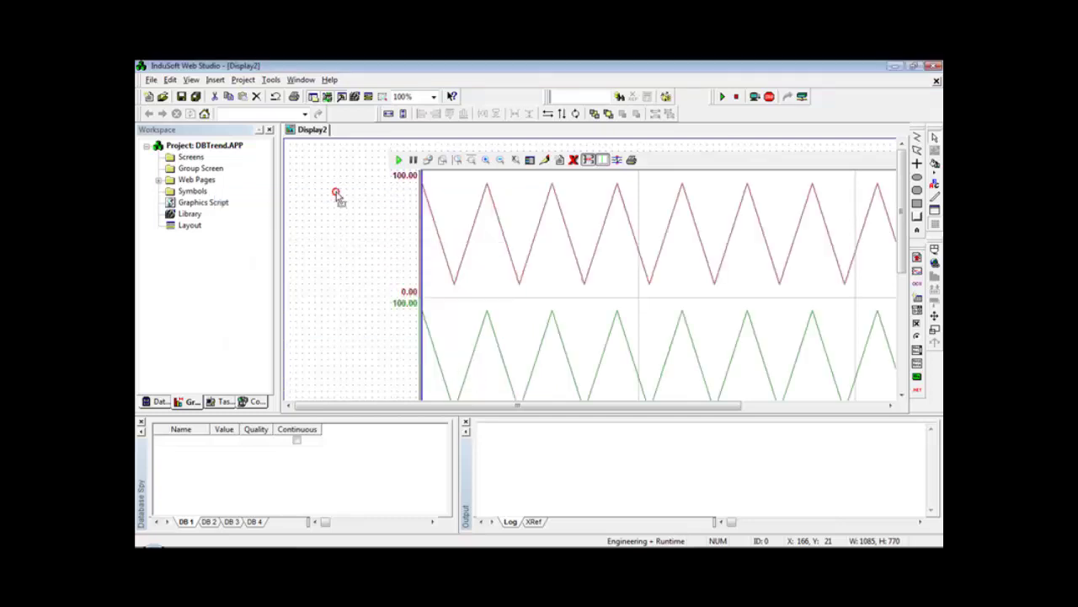
# - Insert the slider01 symbol from System Symbols > Sliders into Display2
pyautogui.click(355, 97)
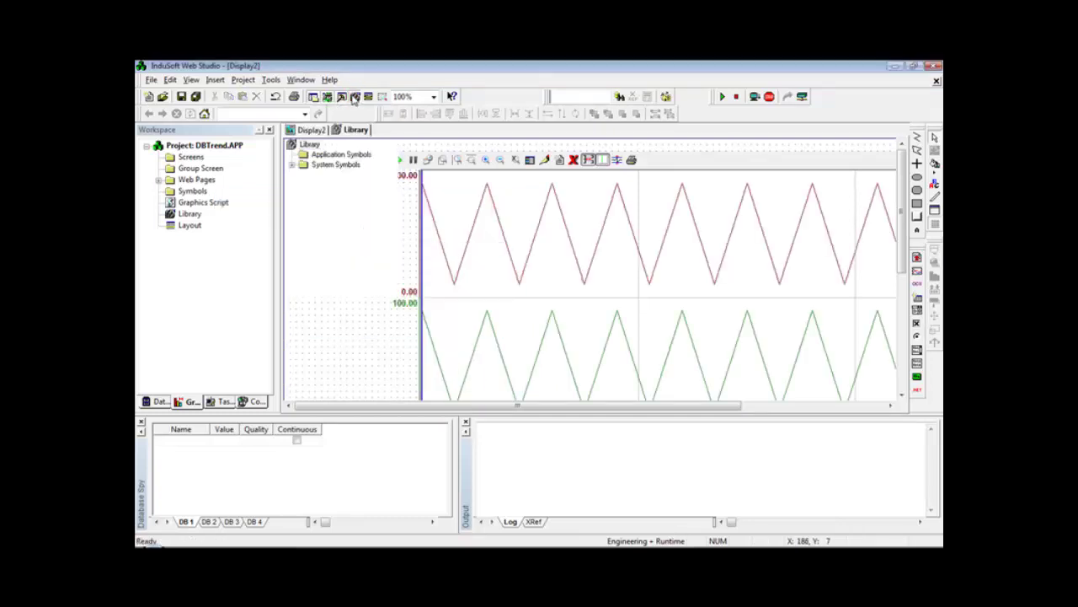
pyautogui.click(294, 168)
pyautogui.click(327, 296)
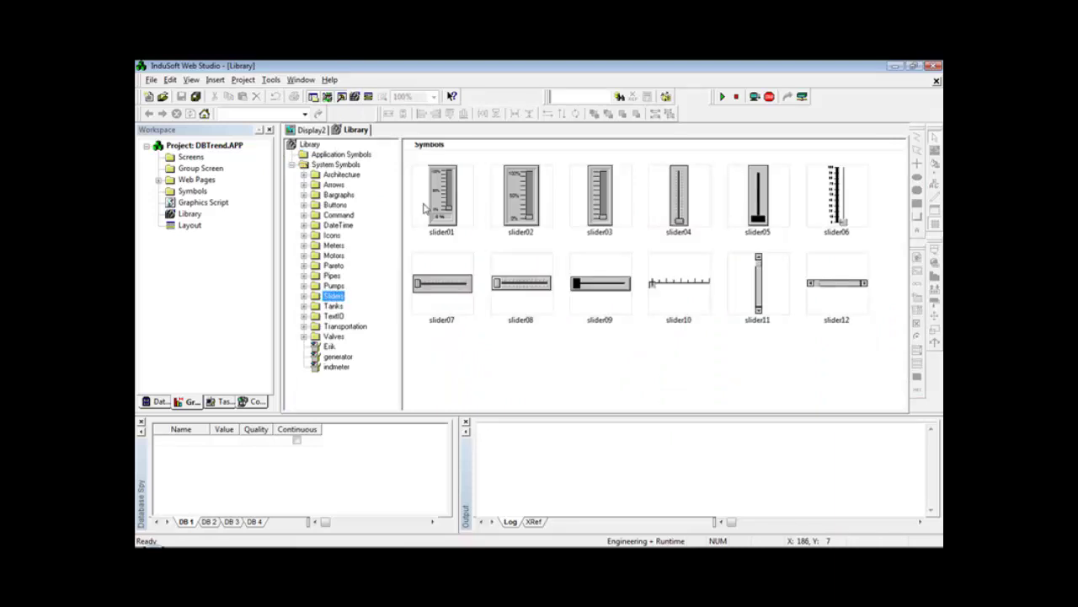
pyautogui.click(442, 198)
pyautogui.doubleClick(442, 198)
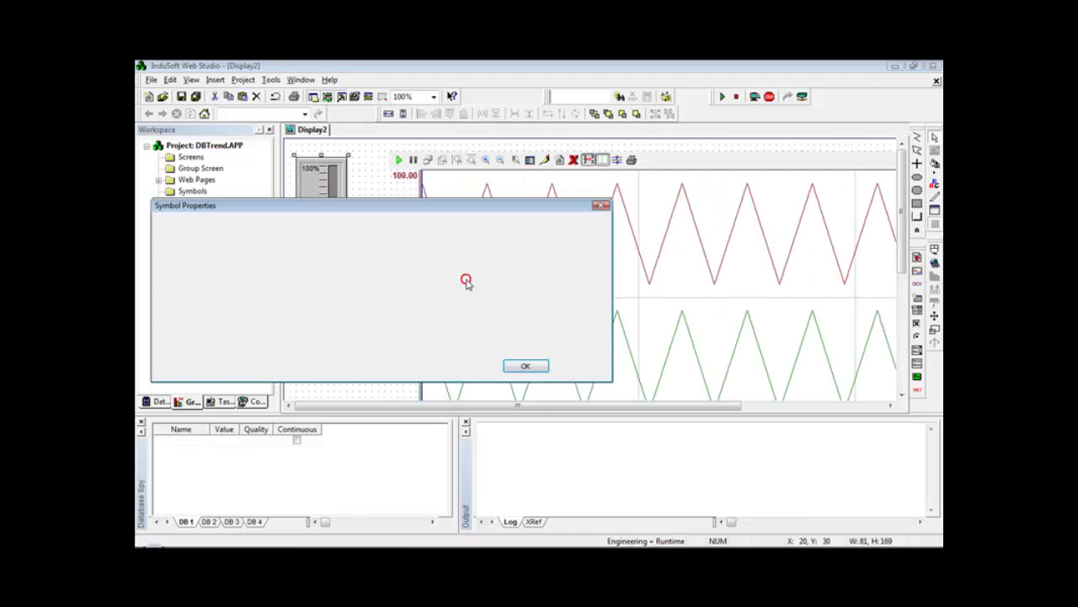
# - Link the first slider to TagA, then place a second slider below it linked to TagB
pyautogui.click(414, 282)
pyautogui.write('TagA')
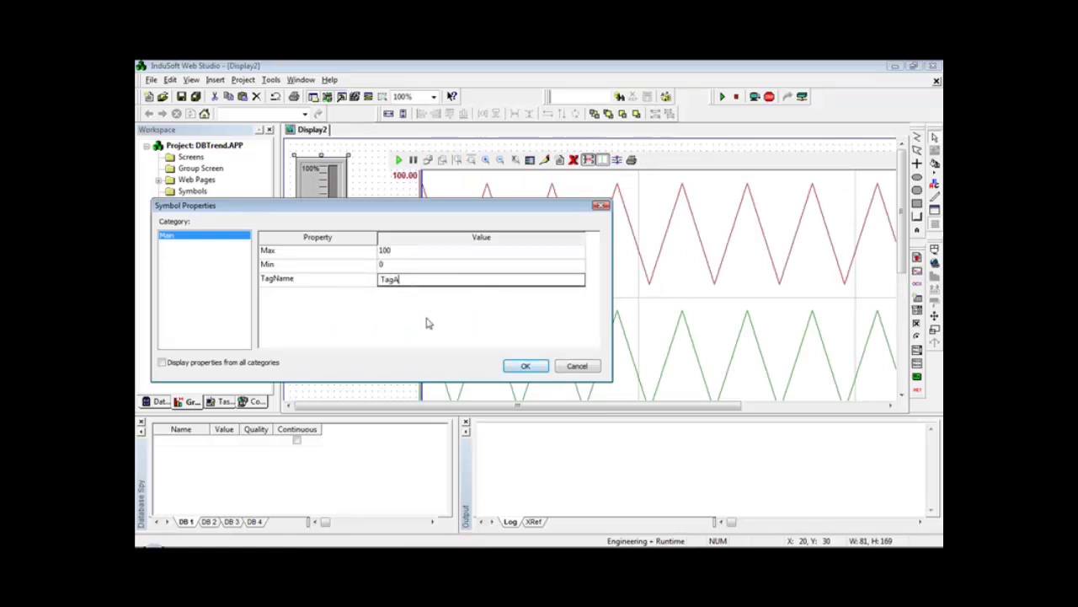
pyautogui.click(531, 369)
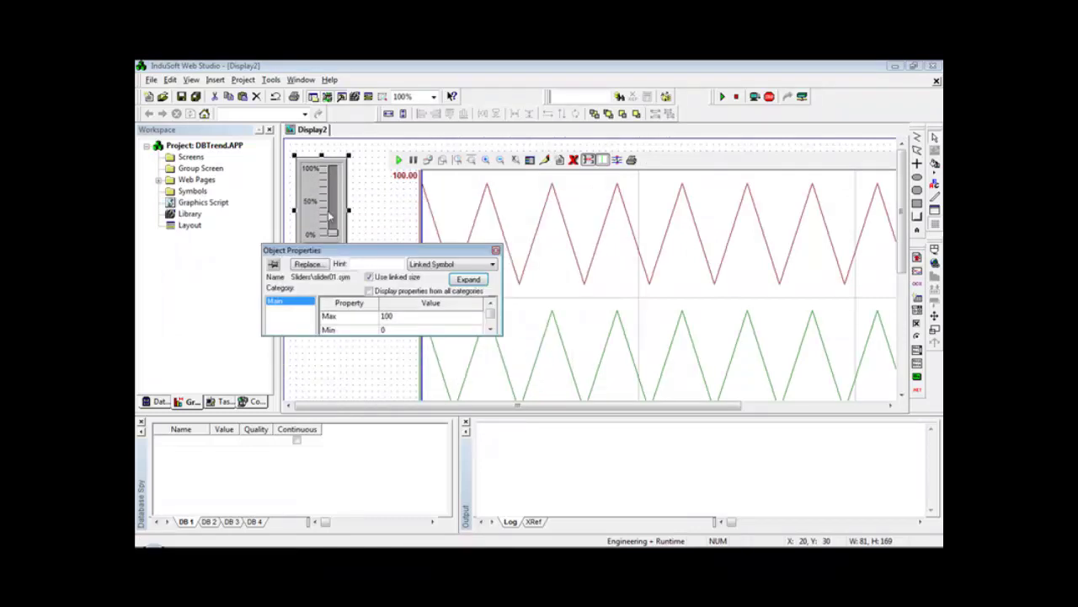
pyautogui.click(324, 243)
pyautogui.moveTo(328, 249); pyautogui.dragTo(333, 367)
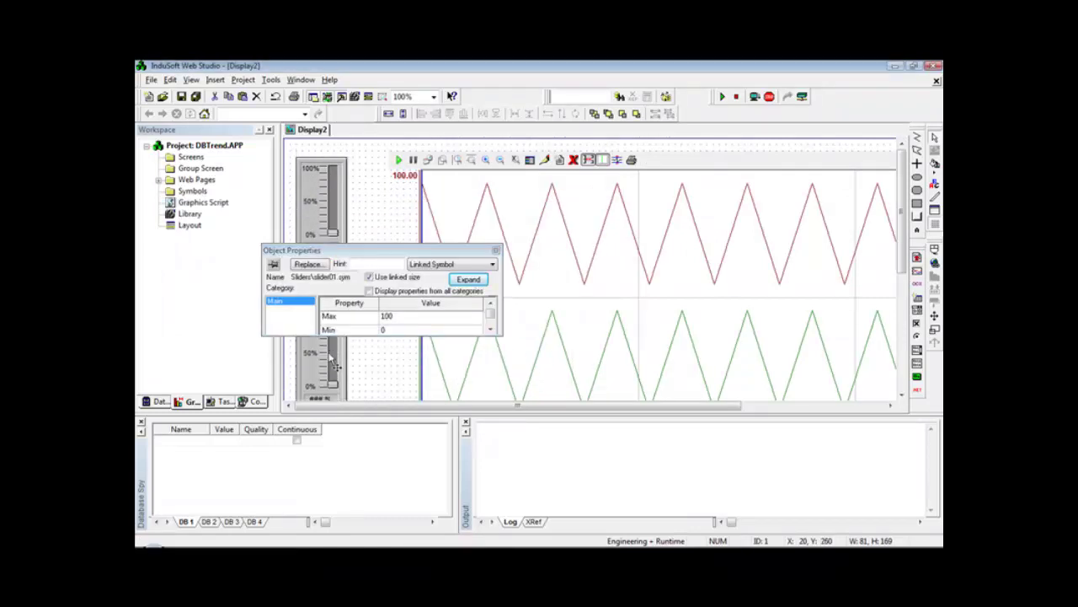
pyautogui.click(472, 281)
pyautogui.click(404, 283)
pyautogui.write('Ta')
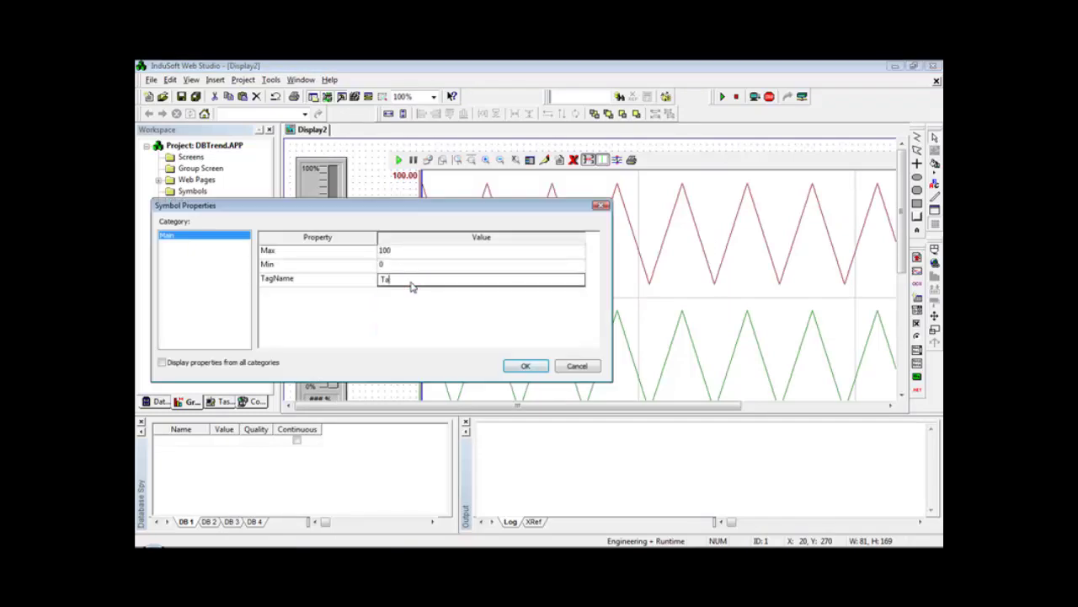
pyautogui.write('gB')
pyautogui.click(524, 366)
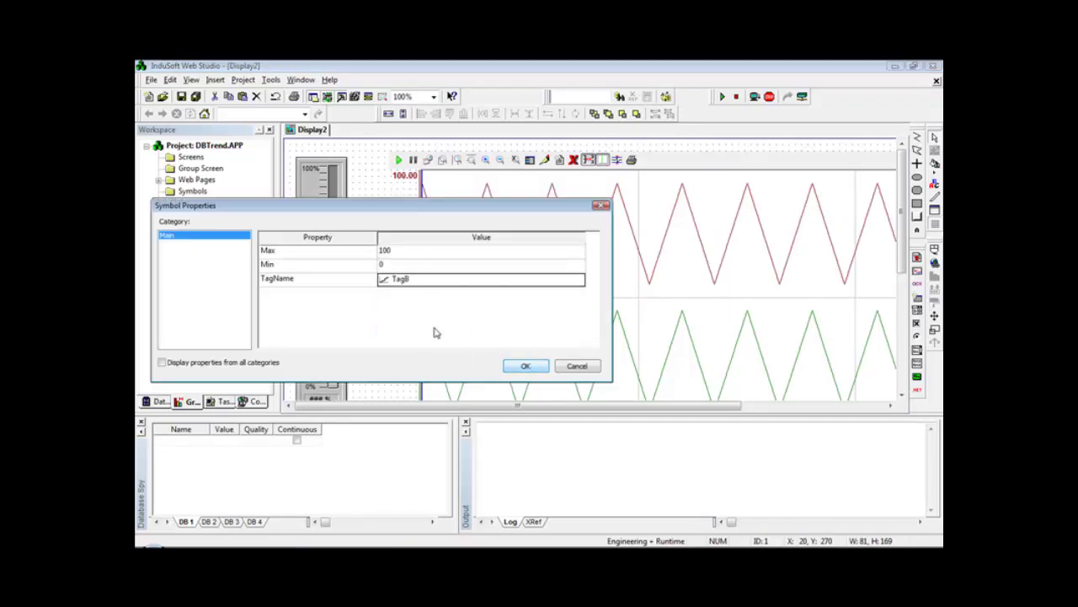
pyautogui.click(525, 366)
pyautogui.click(373, 354)
# - Paste a third slider below the others and link it to TagC
pyautogui.scroll(-3, 373, 360)
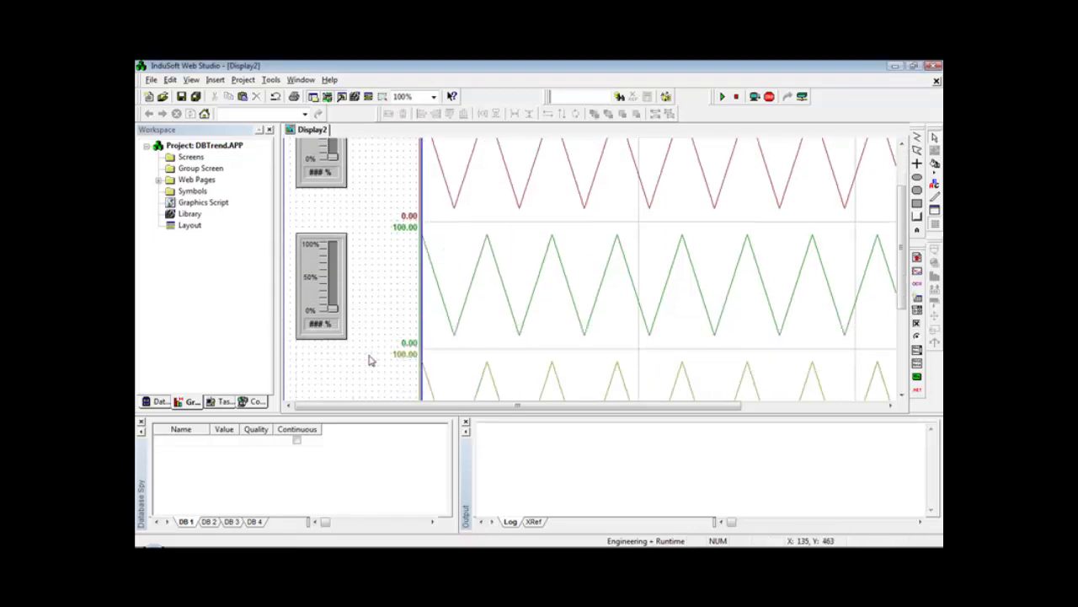
pyautogui.scroll(-1, 352, 312)
pyautogui.scroll(-1, 352, 311)
pyautogui.hotkey('ctrl', 'v')
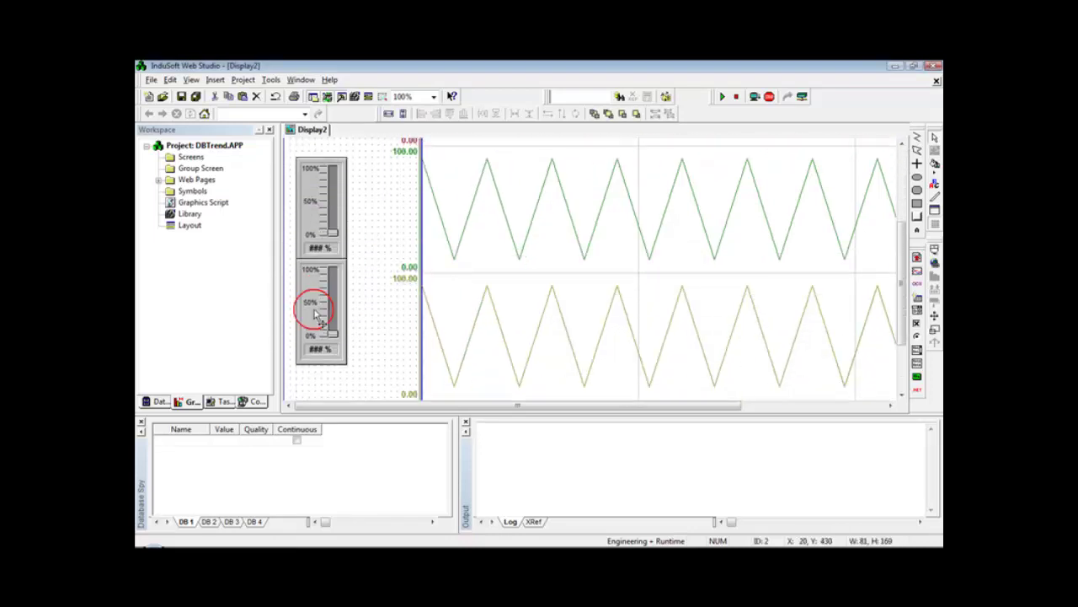
pyautogui.moveTo(309, 308); pyautogui.dragTo(311, 349)
pyautogui.doubleClick(312, 350)
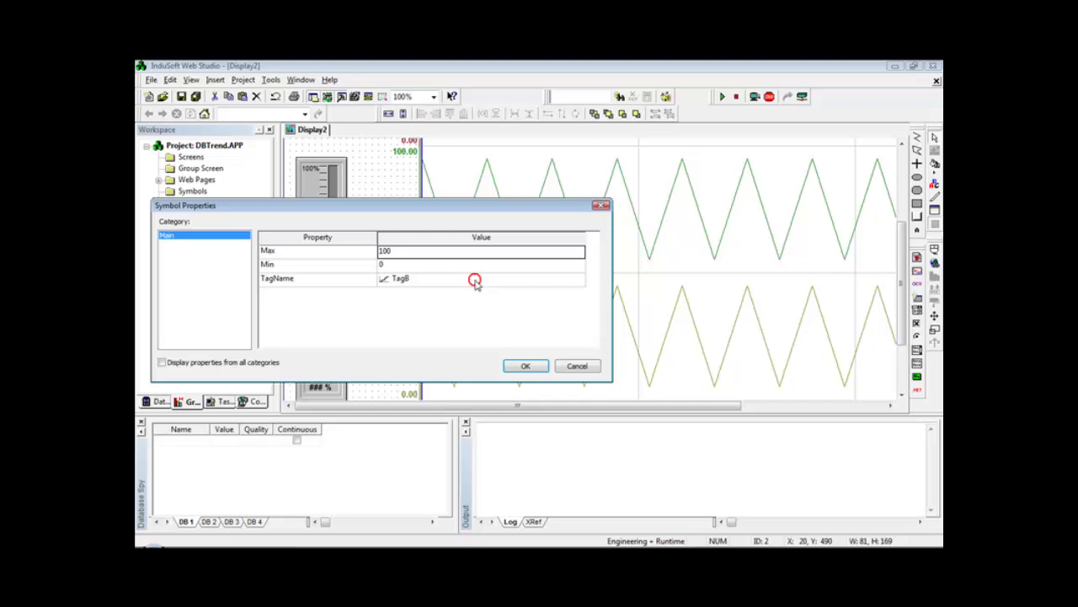
pyautogui.click(402, 284)
pyautogui.write('Tag')
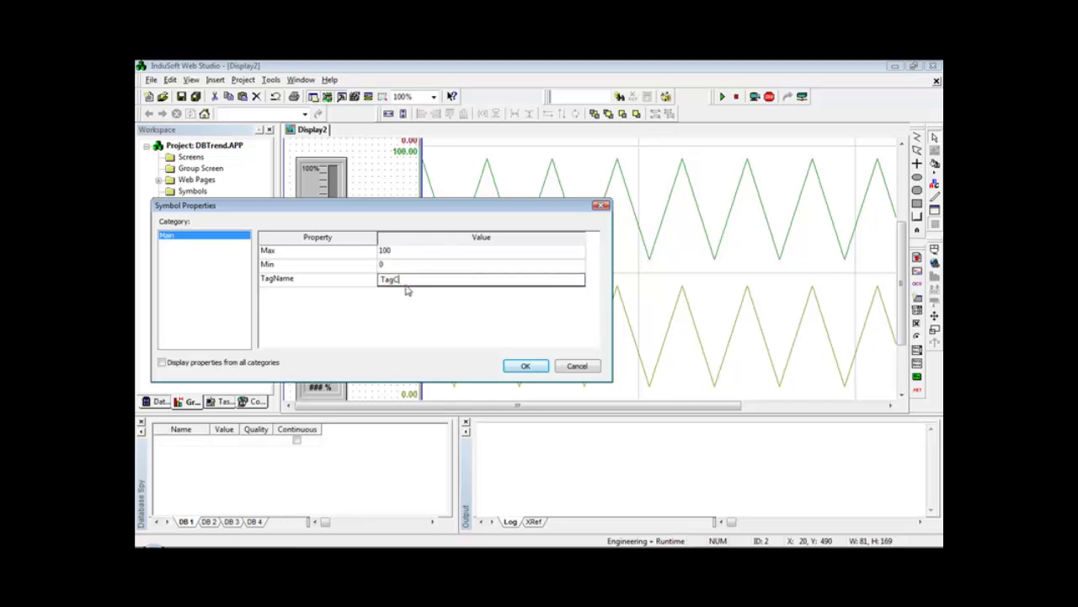
pyautogui.click(526, 368)
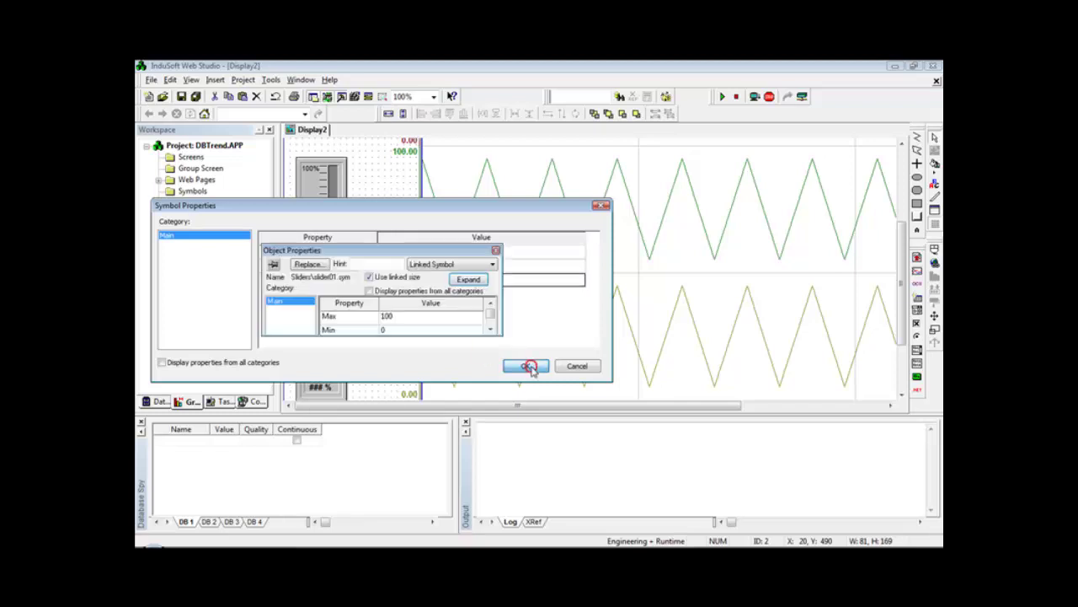
pyautogui.click(377, 190)
# - Save the screen as main.scr
pyautogui.click(182, 96)
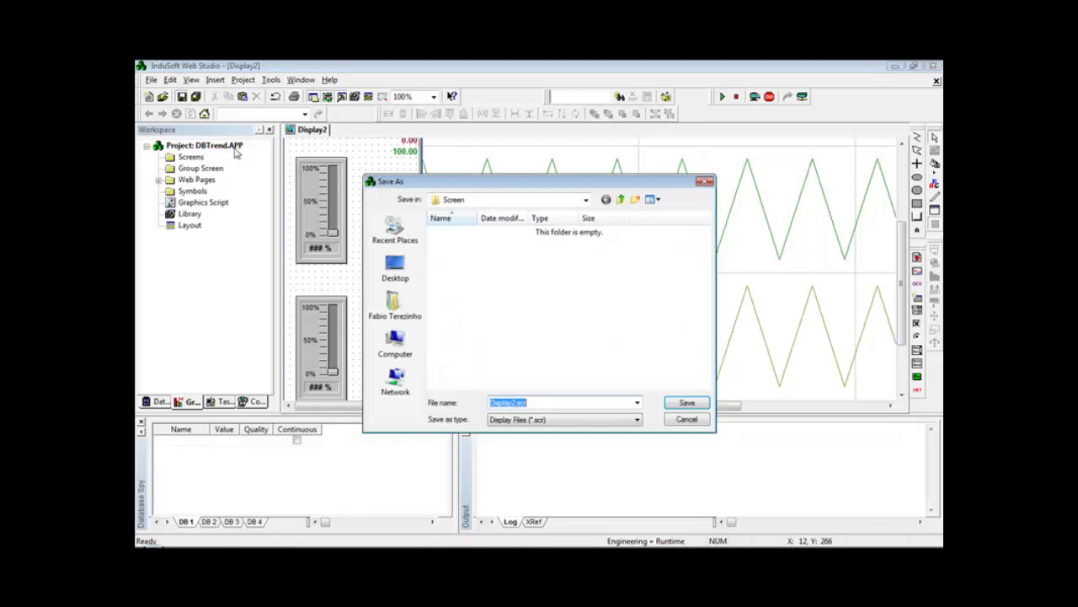
pyautogui.write('main')
pyautogui.press('Return')
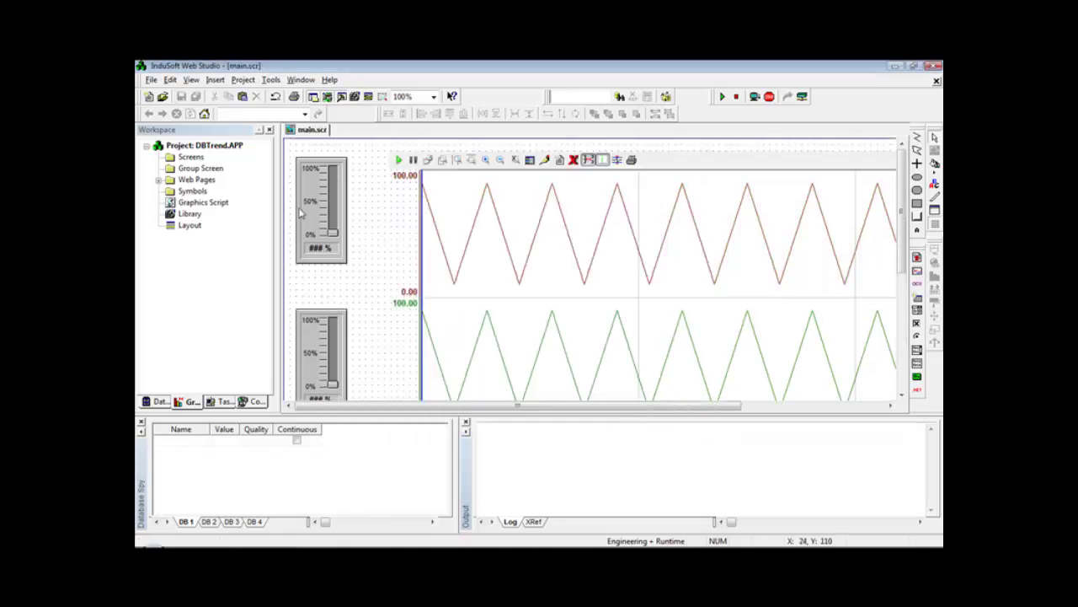
# - Set main.scr as the startup screen from the Screens folder
pyautogui.doubleClick(187, 158)
pyautogui.rightClick(203, 169)
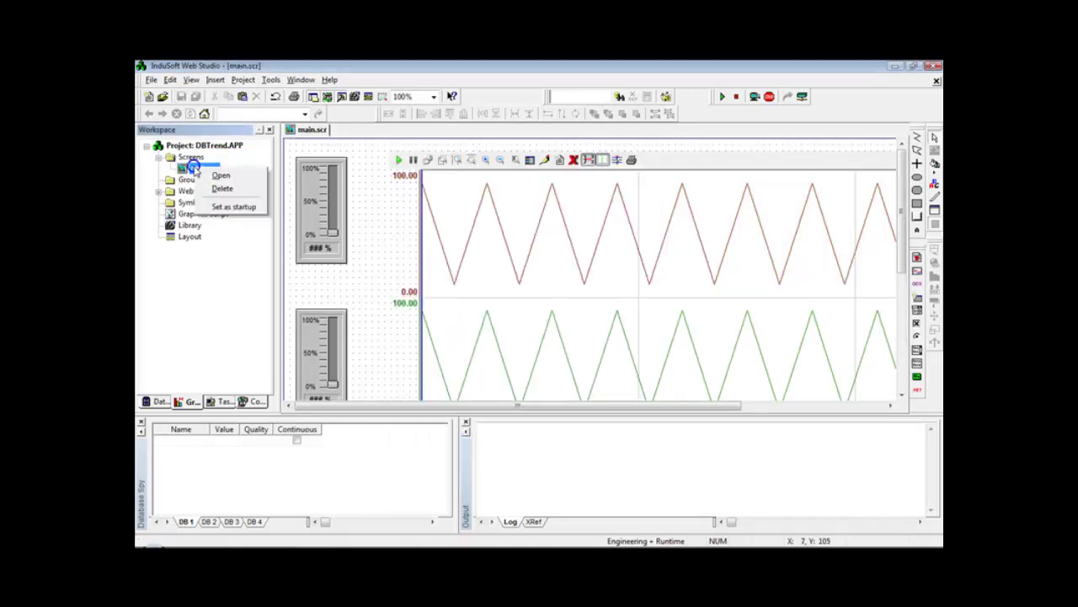
pyautogui.click(218, 205)
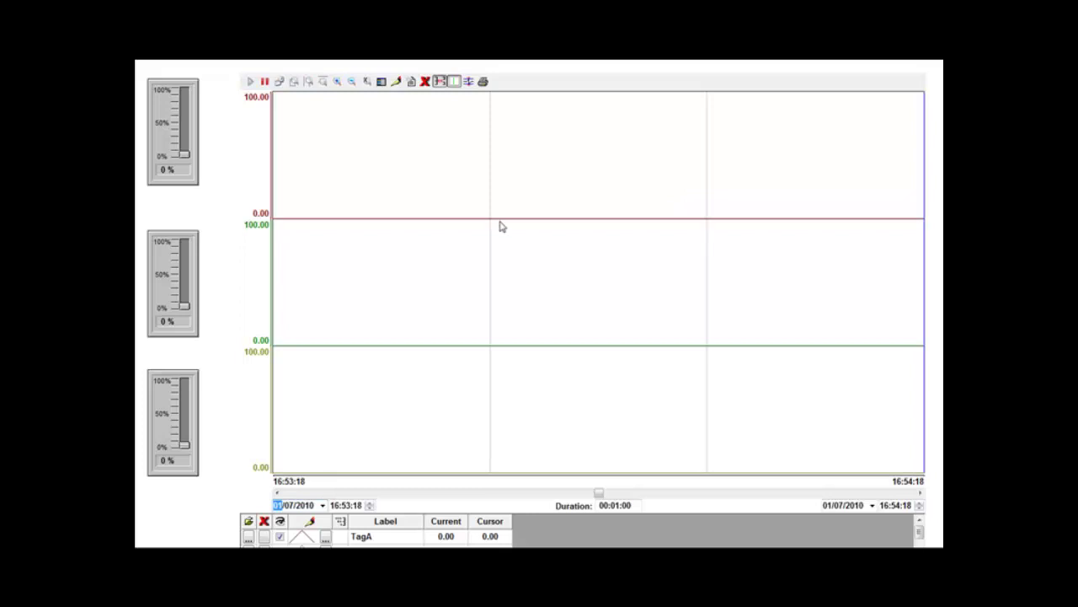
# - At runtime, drag the sliders so TagA reads 51 %, TagB 22 % and TagC 68 %
pyautogui.moveTo(180, 144); pyautogui.dragTo(183, 91)
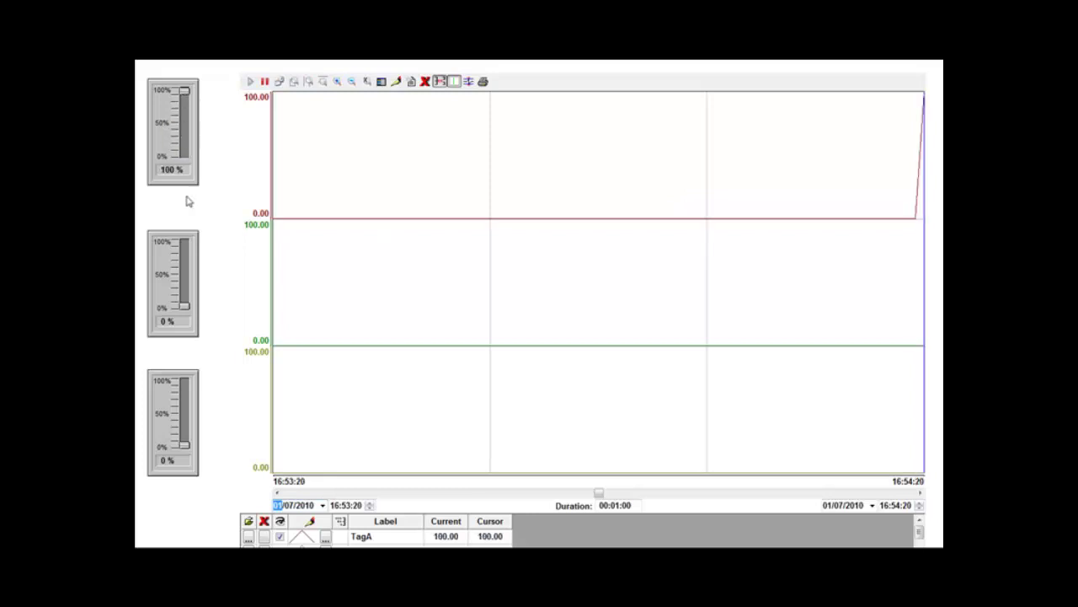
pyautogui.moveTo(182, 305)
pyautogui.mouseDown()
pyautogui.moveTo(182, 250)
pyautogui.moveTo(185, 296)
pyautogui.mouseUp()
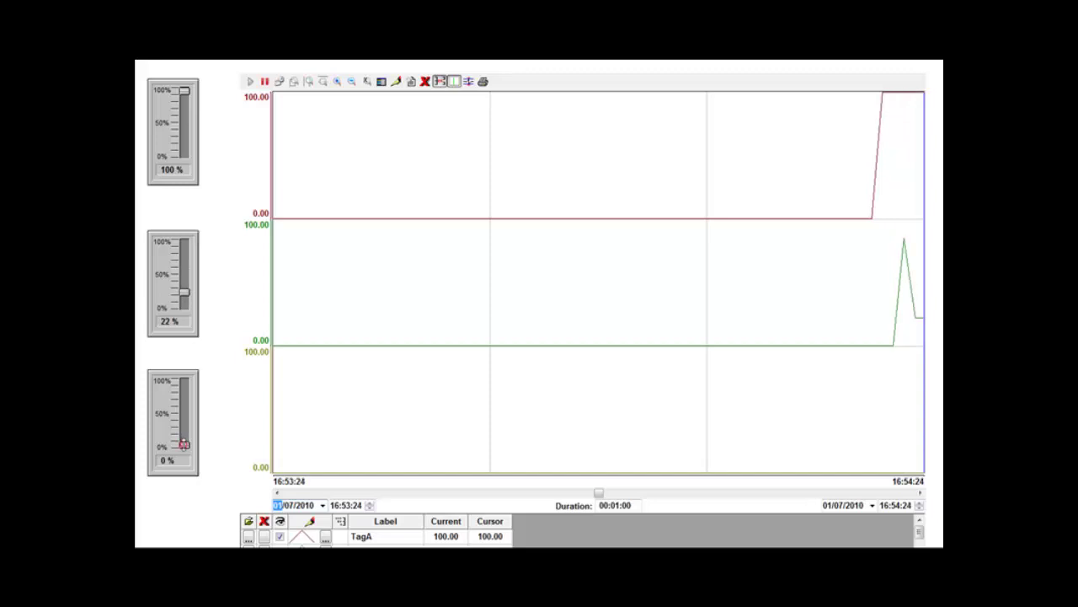
pyautogui.moveTo(185, 444); pyautogui.dragTo(184, 402)
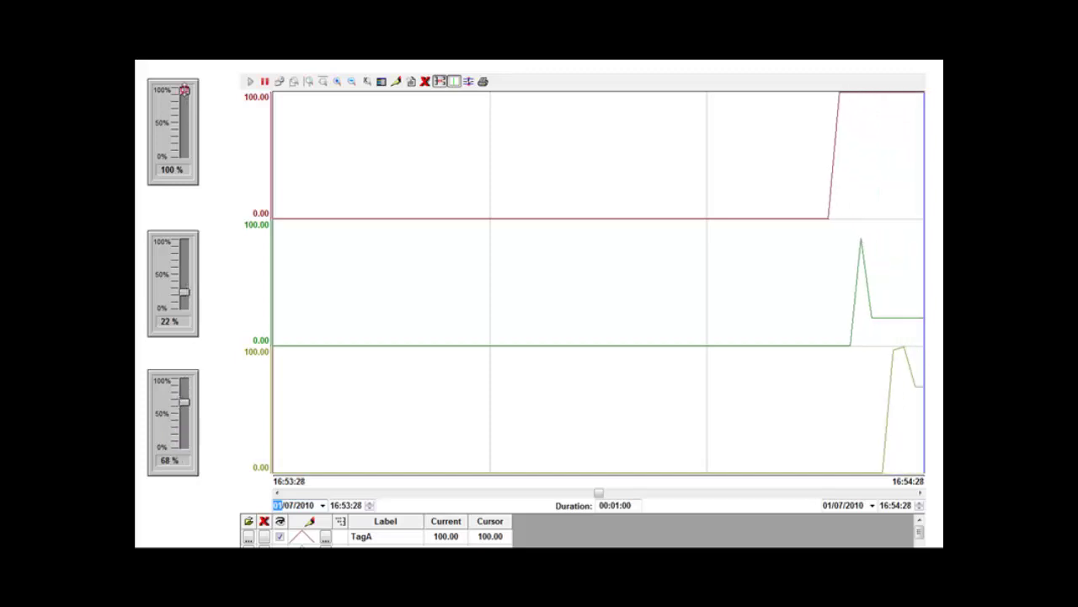
pyautogui.moveTo(184, 90); pyautogui.dragTo(184, 122)
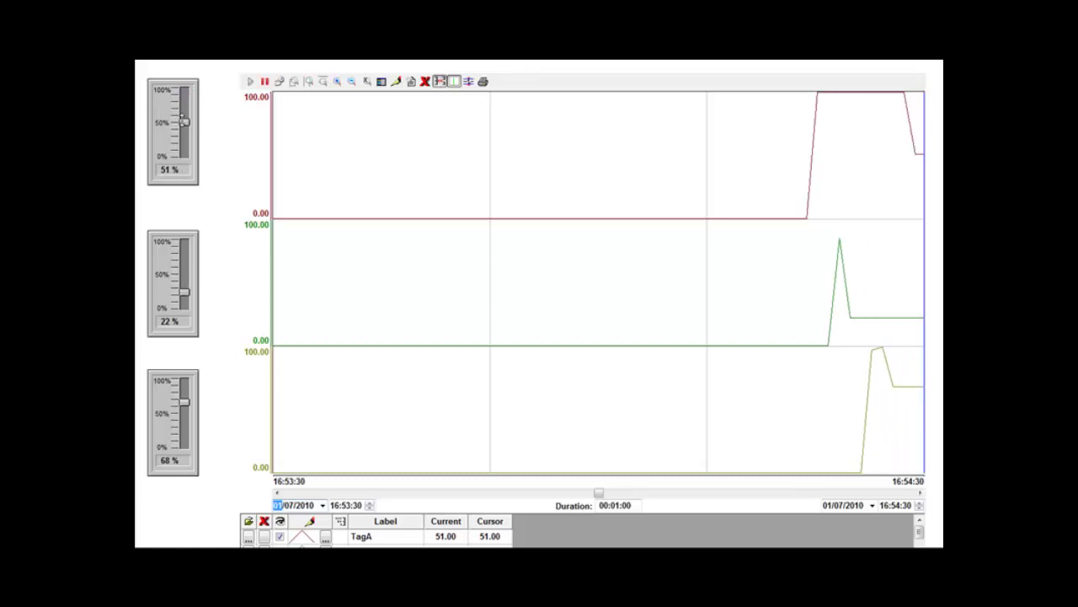
# - Switch back to InduSoft Web Studio and stop the running application
pyautogui.hotkey('alt', 'Tab')
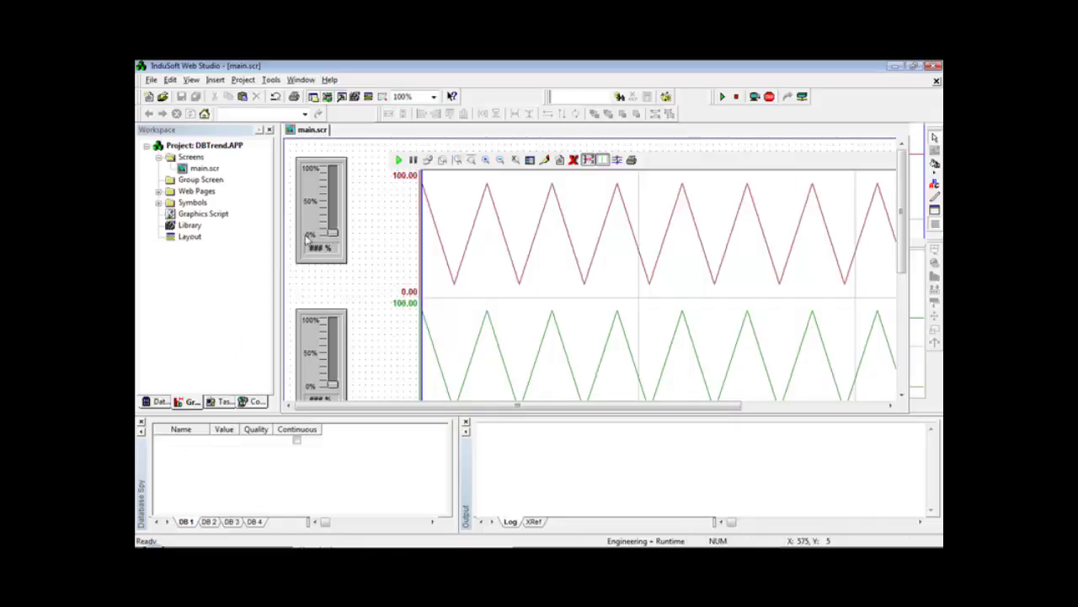
pyautogui.click(769, 98)
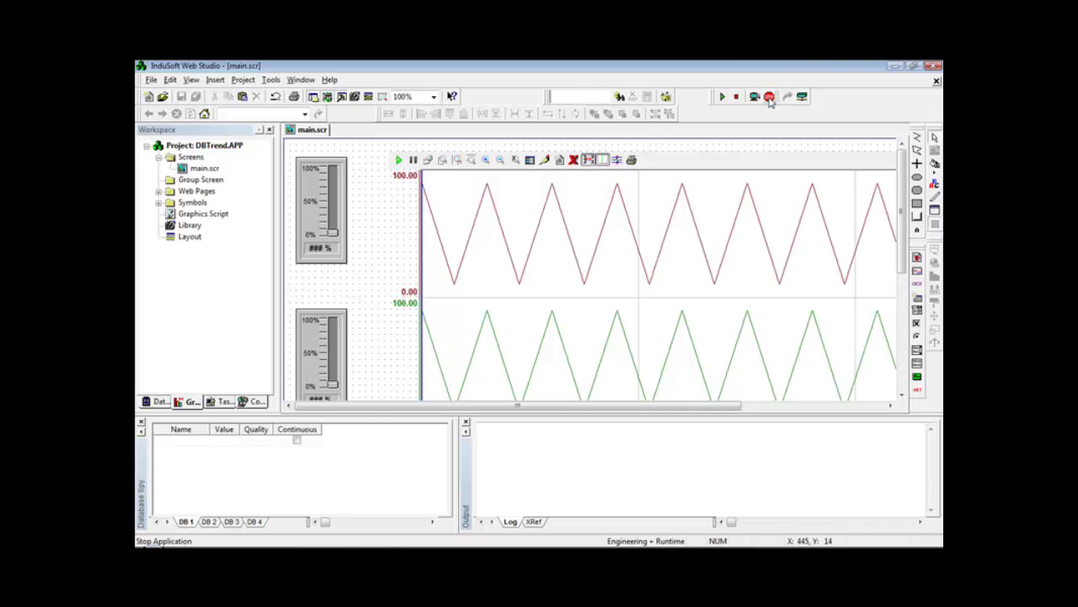
pyautogui.click(769, 97)
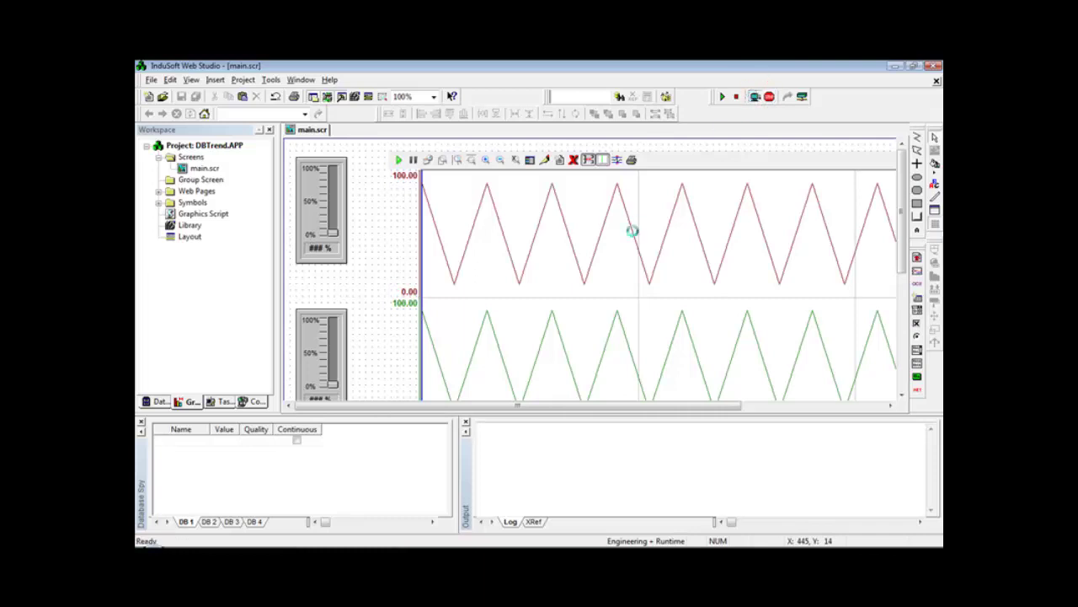